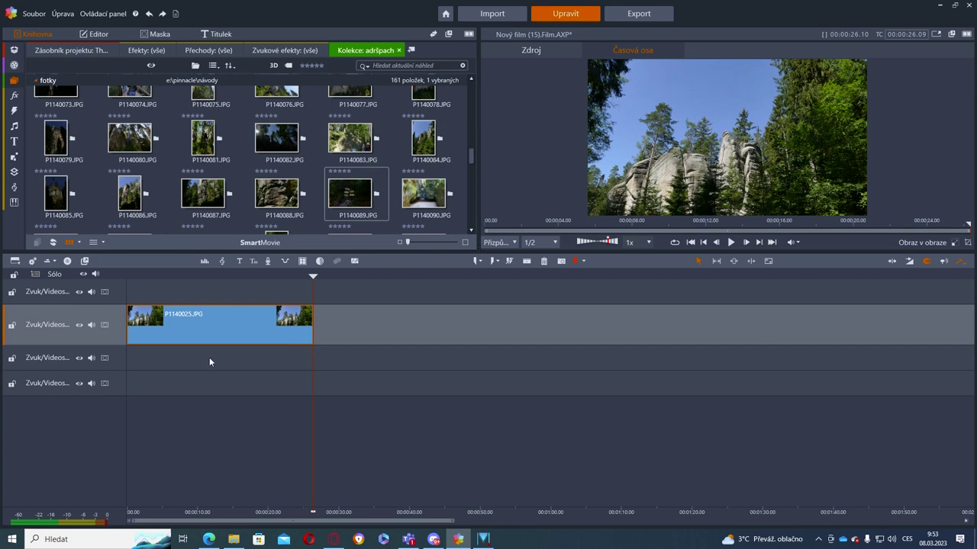
Move the P1140025.JPG clip from its track to the track directly below, starting at the beginning of the timeline
{"action": "left_click_drag", "start_coordinate": [168, 323], "coordinate": [176, 352]}
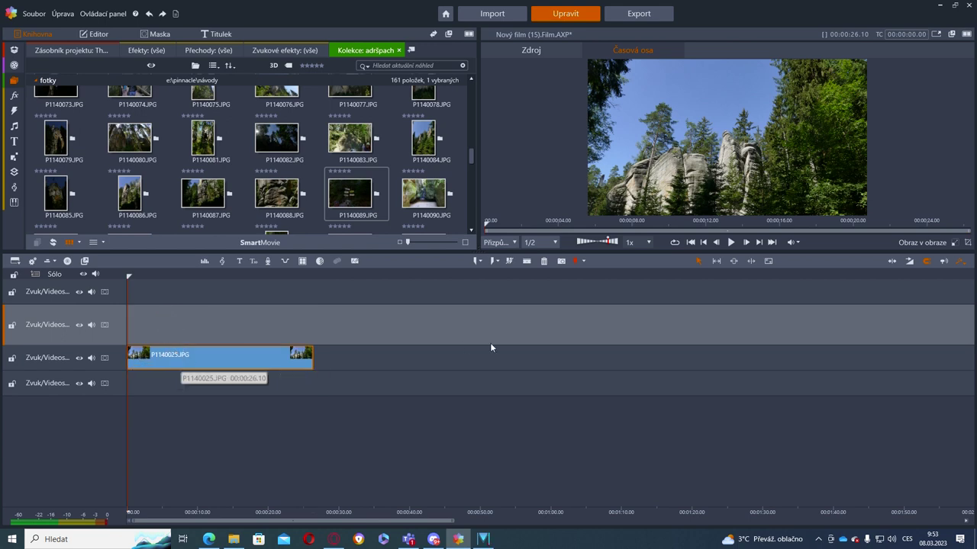
Minimise the video editor and the file window, and open Google Chrome from the desktop
{"action": "left_click", "coordinate": [943, 8]}
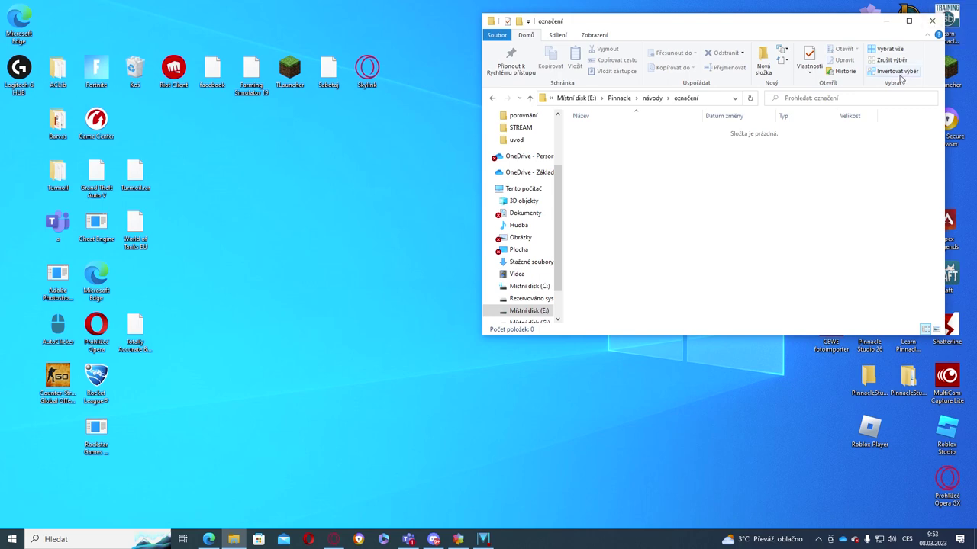
{"action": "left_click", "coordinate": [887, 22]}
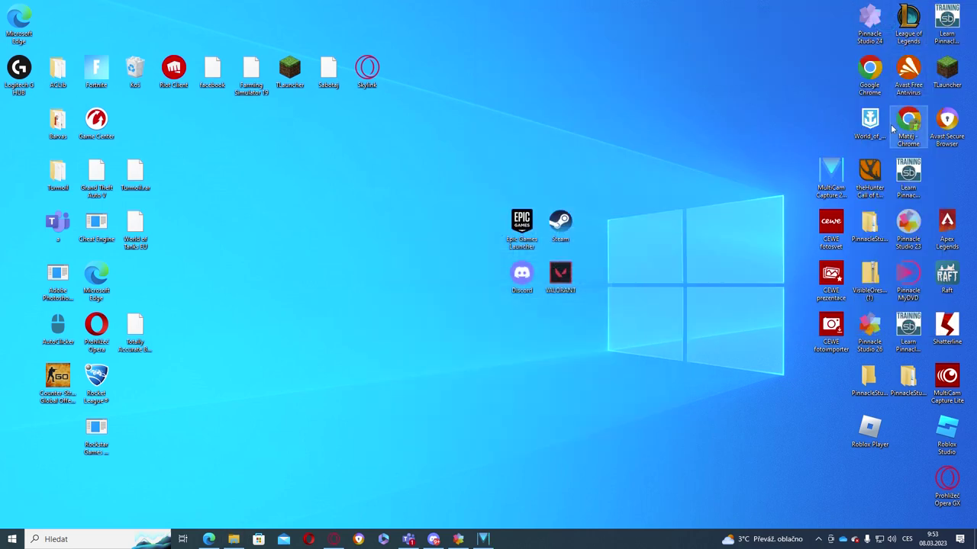
{"action": "double_click", "coordinate": [868, 71]}
{"action": "double_click", "coordinate": [398, 280]}
{"action": "left_click", "coordinate": [386, 336]}
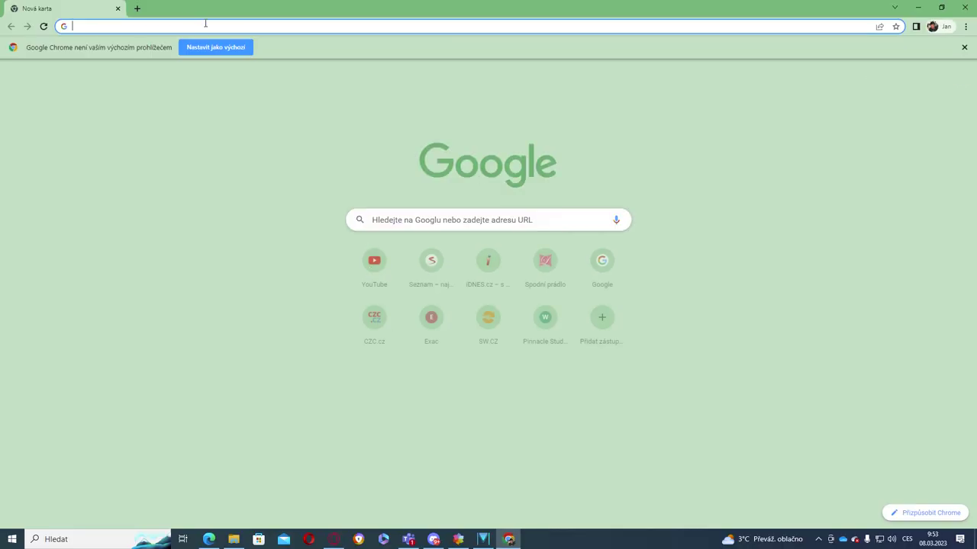
Search Google for "letadlo" and browse the image results for a suitable airplane photo
{"action": "type", "text": "letadl"}
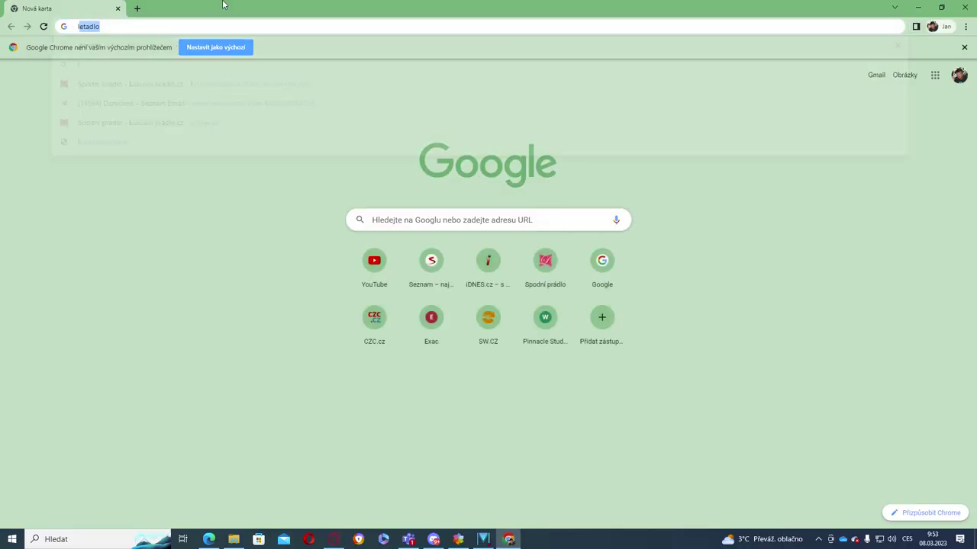
{"action": "type", "text": "o"}
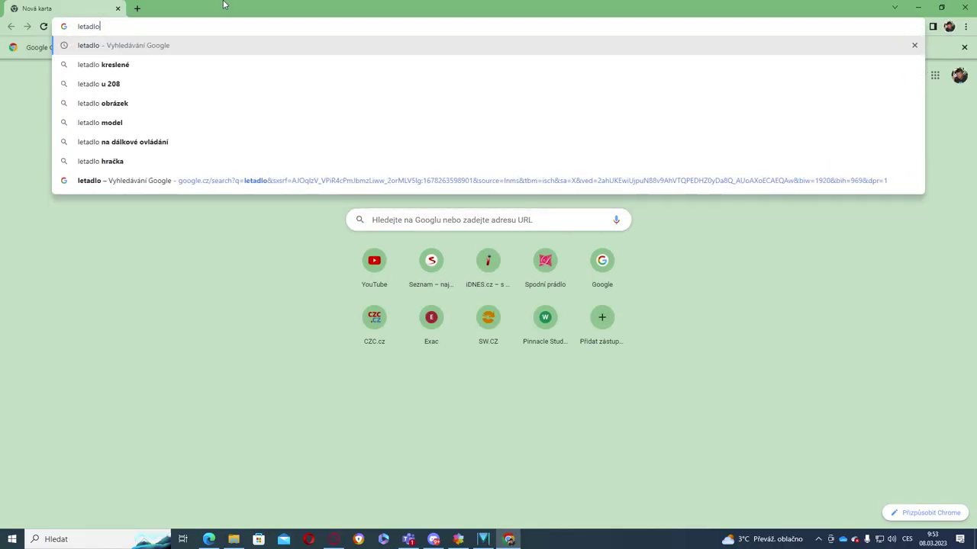
{"action": "key", "text": "Return"}
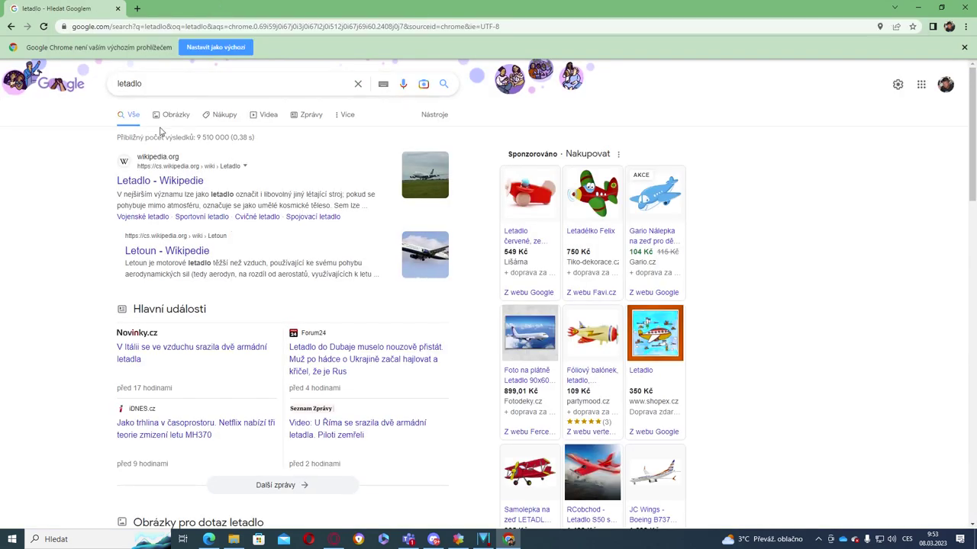
{"action": "left_click", "coordinate": [168, 116]}
{"action": "scroll", "coordinate": [261, 236], "scroll_direction": "down", "scroll_amount": 2}
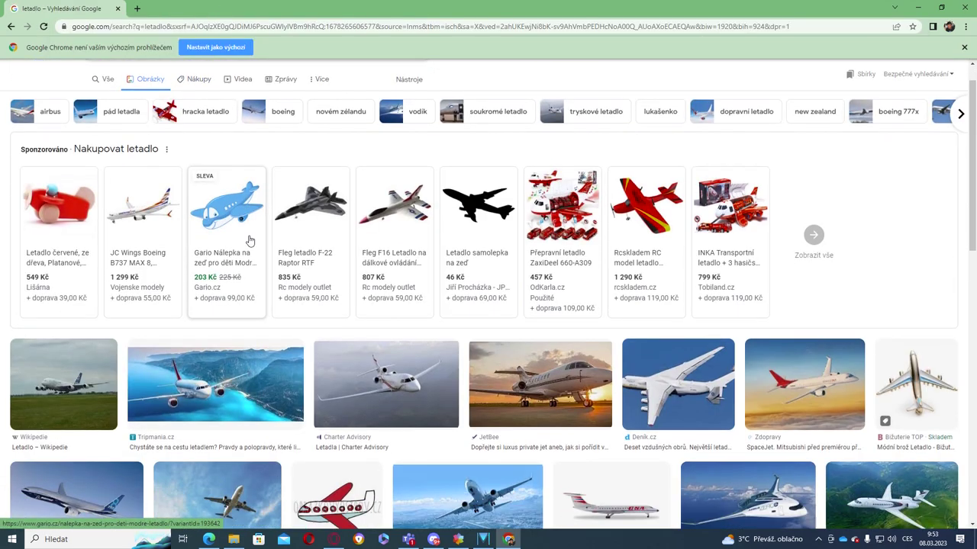
{"action": "scroll", "coordinate": [277, 310], "scroll_direction": "down", "scroll_amount": 2}
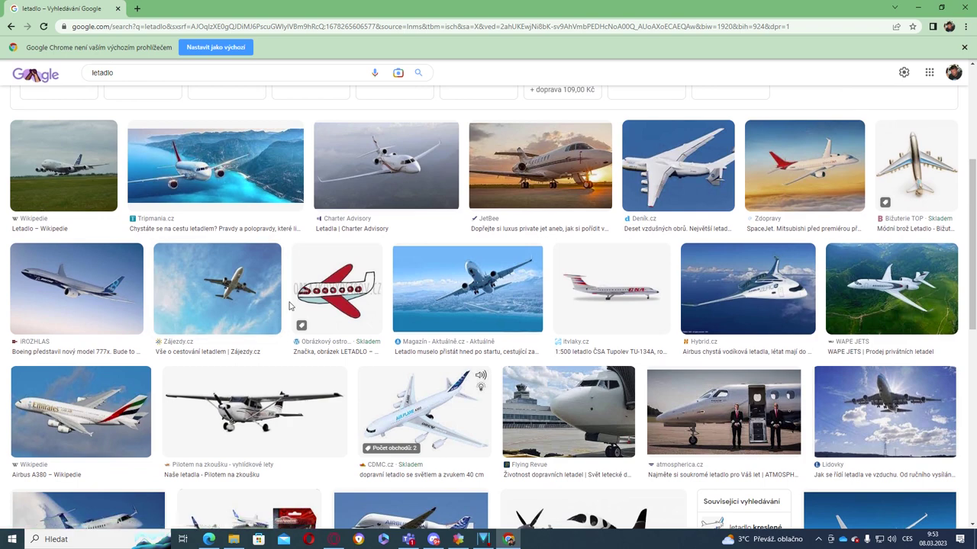
Open the Emirates Airbus A380 image from Wikipedia in the results and copy the picture
{"action": "left_click", "coordinate": [100, 421]}
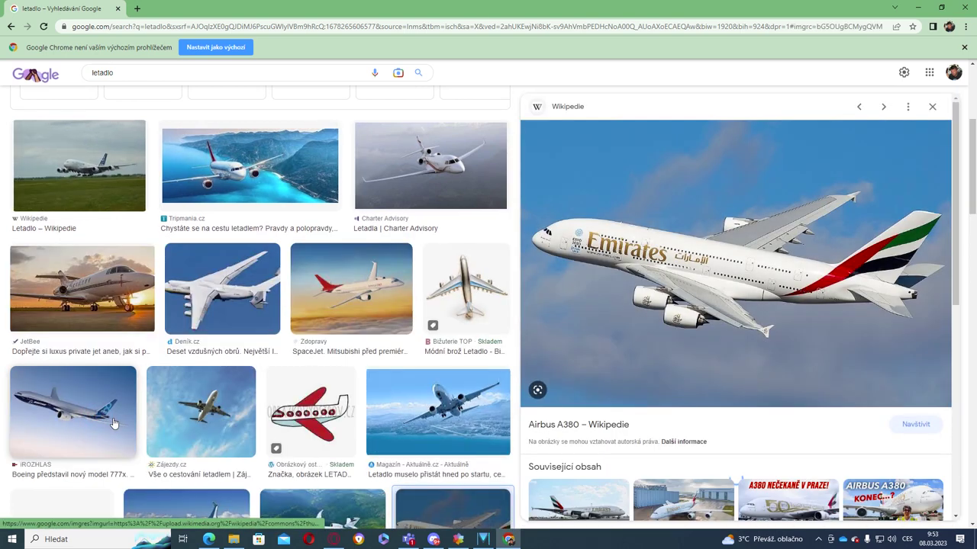
{"action": "right_click", "coordinate": [682, 215]}
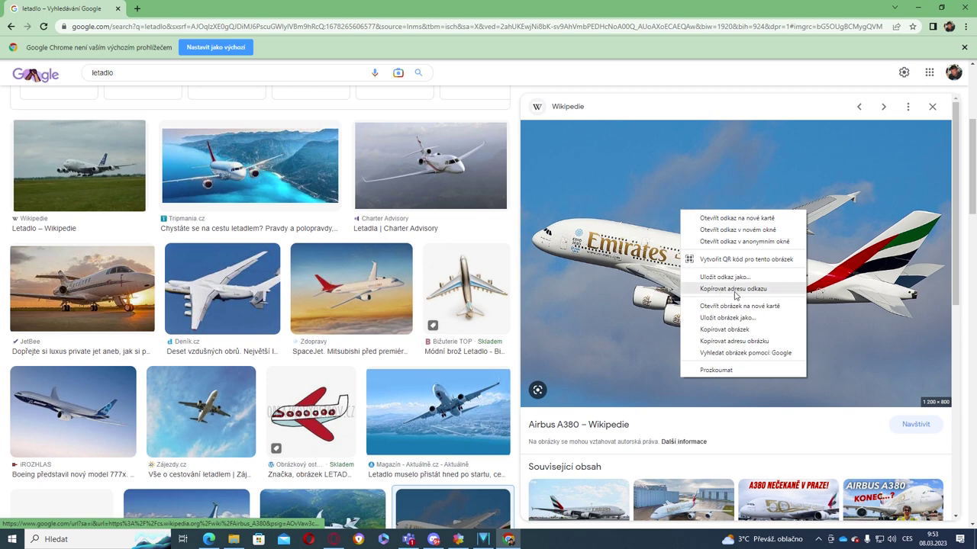
{"action": "left_click", "coordinate": [741, 331]}
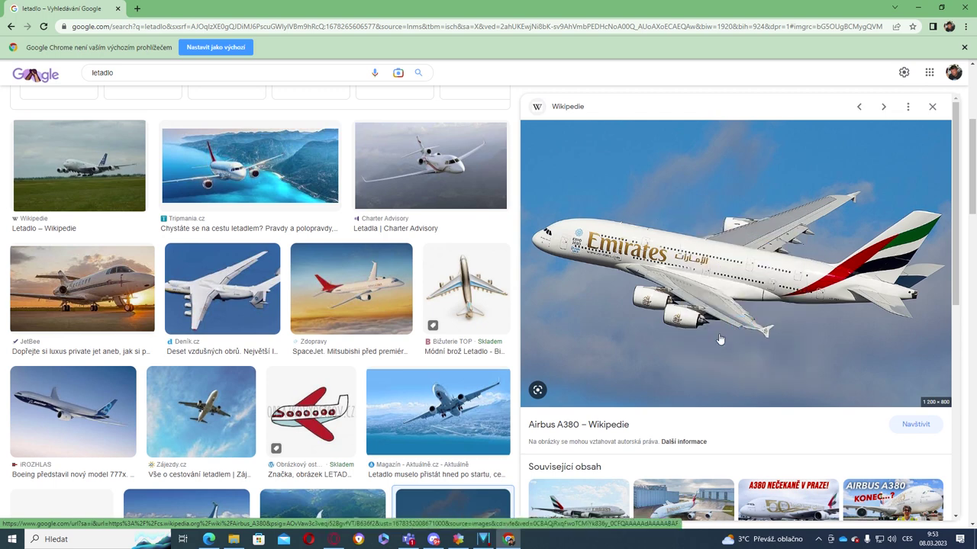
Find and launch Malování 3D through the Windows search and start a new blank project
{"action": "left_click", "coordinate": [76, 543]}
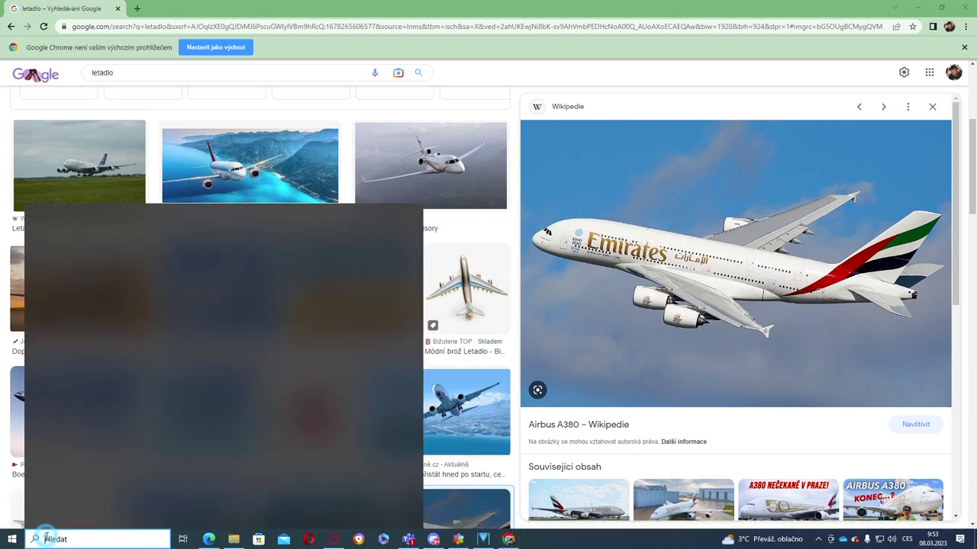
{"action": "type", "text": "malová"}
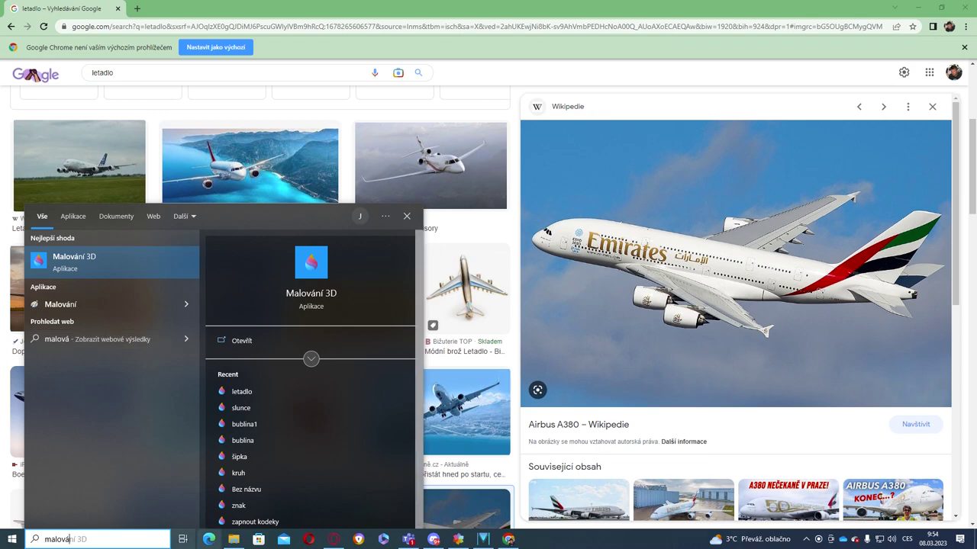
{"action": "left_click", "coordinate": [76, 261]}
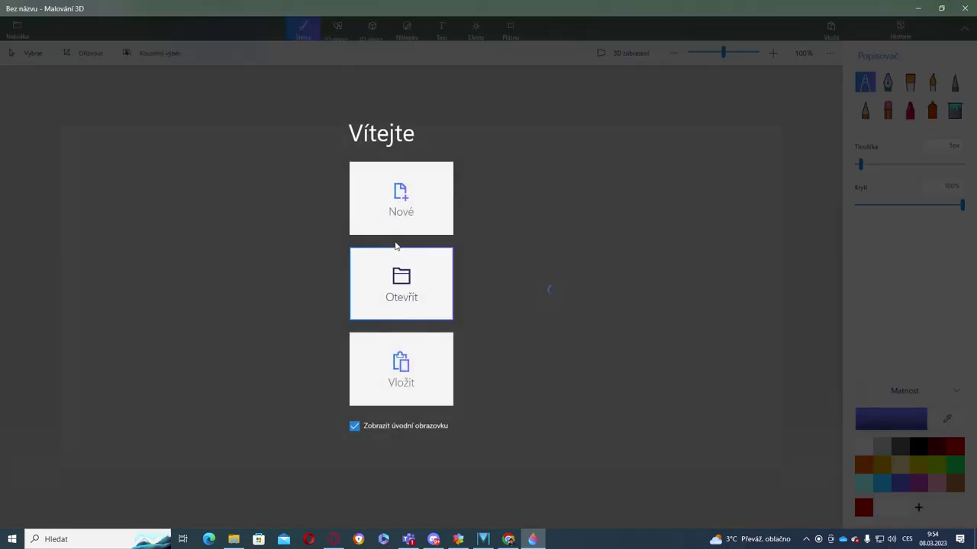
{"action": "left_click", "coordinate": [410, 200]}
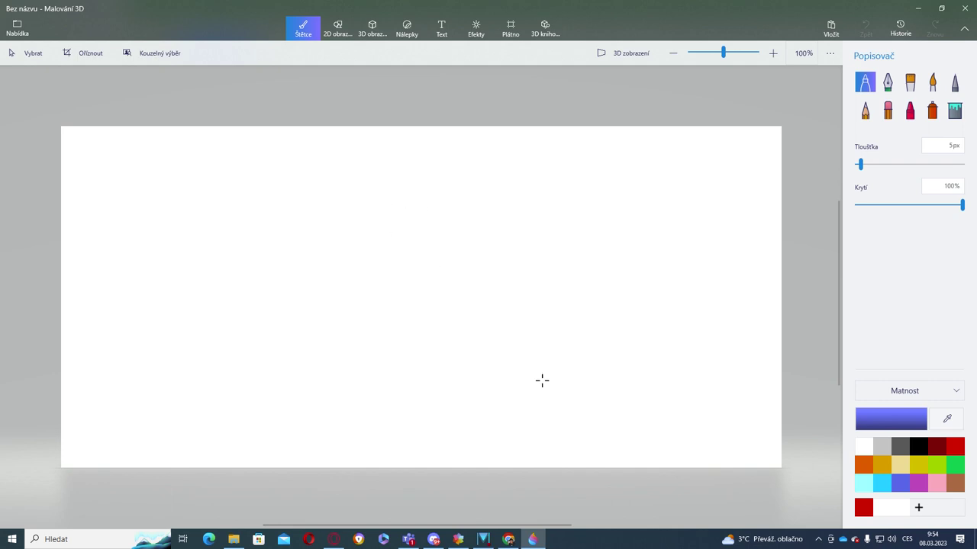
Copy the Airbus A380 picture again in Chrome and paste it onto the blank canvas in Malování 3D
{"action": "left_click", "coordinate": [508, 540]}
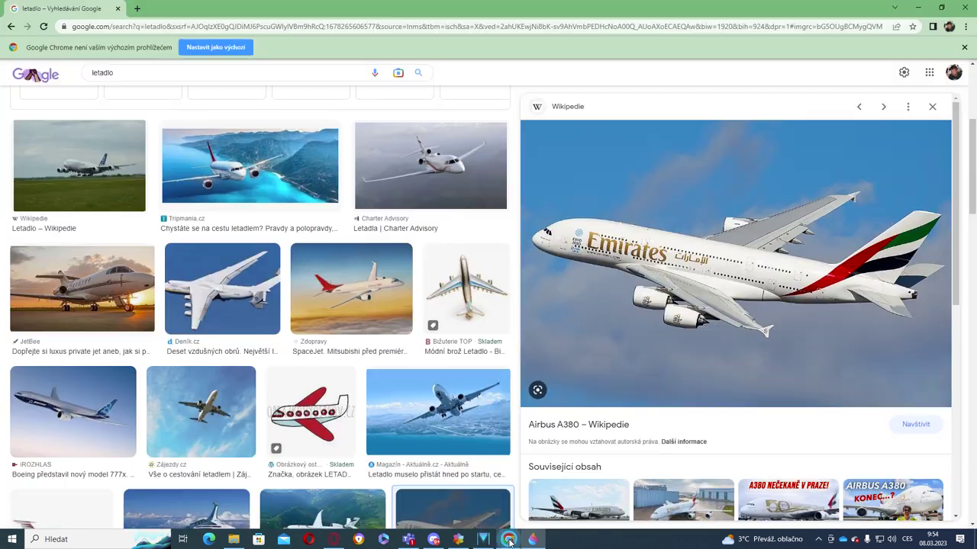
{"action": "right_click", "coordinate": [736, 237]}
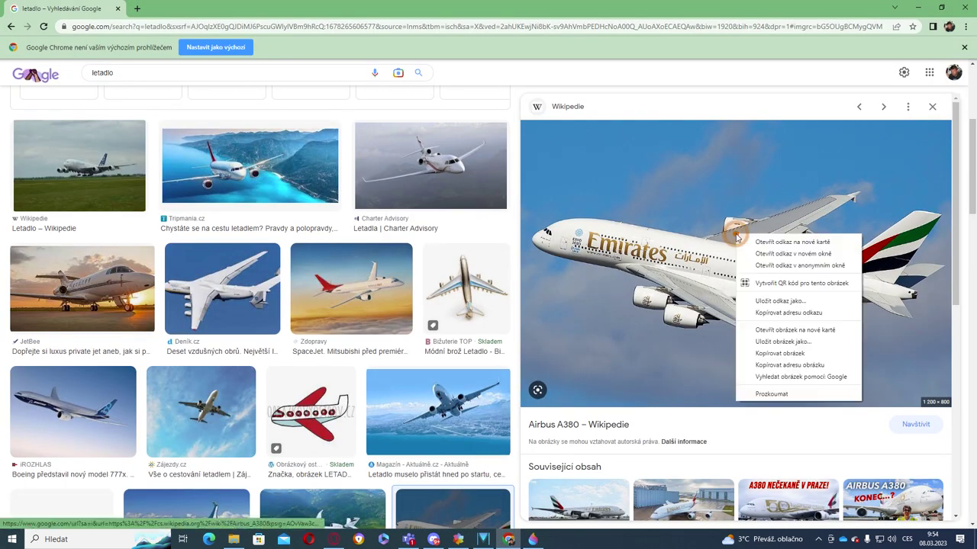
{"action": "left_click", "coordinate": [791, 355]}
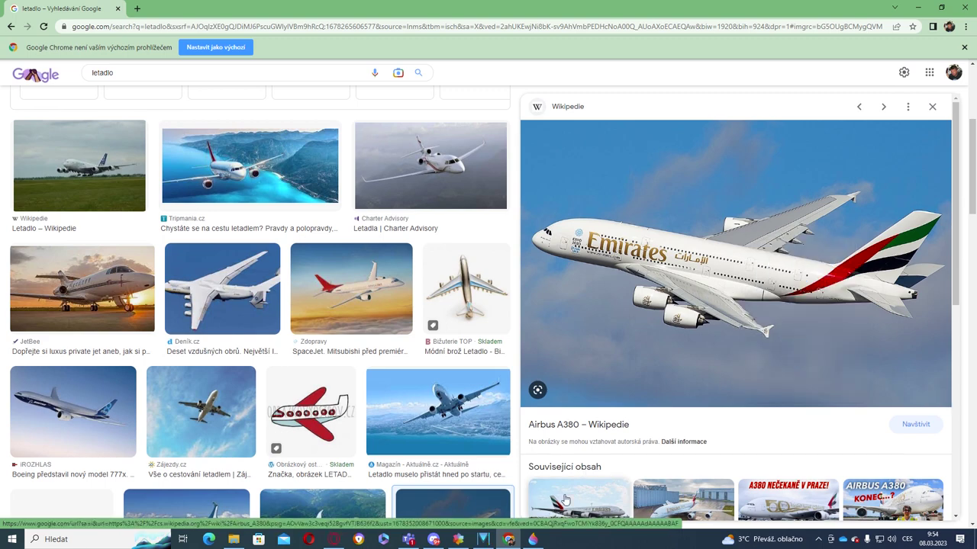
{"action": "left_click", "coordinate": [535, 540]}
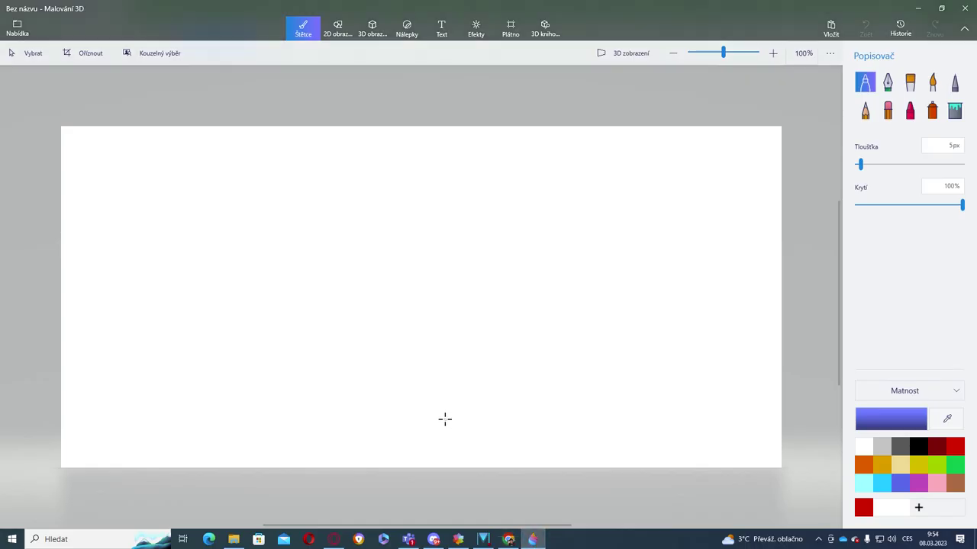
{"action": "right_click", "coordinate": [308, 236]}
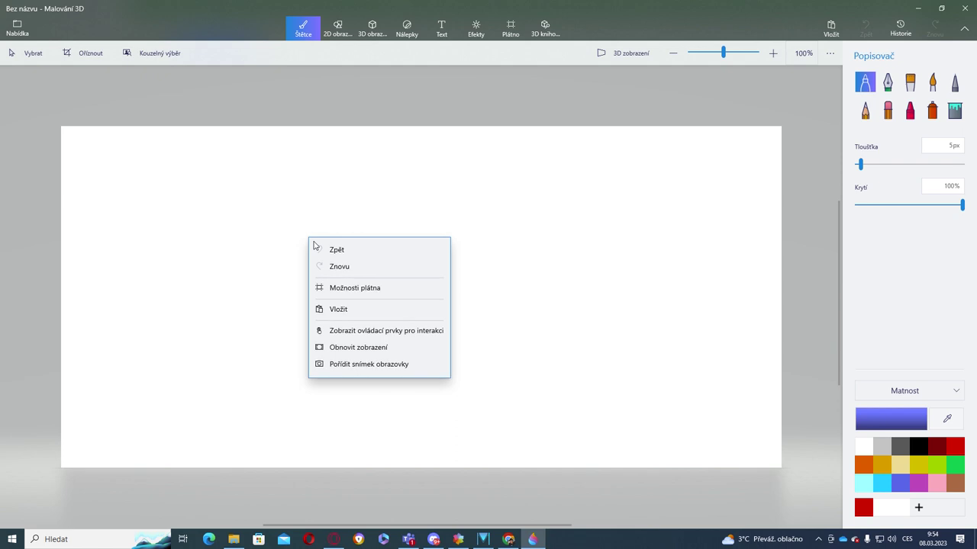
{"action": "left_click", "coordinate": [353, 310]}
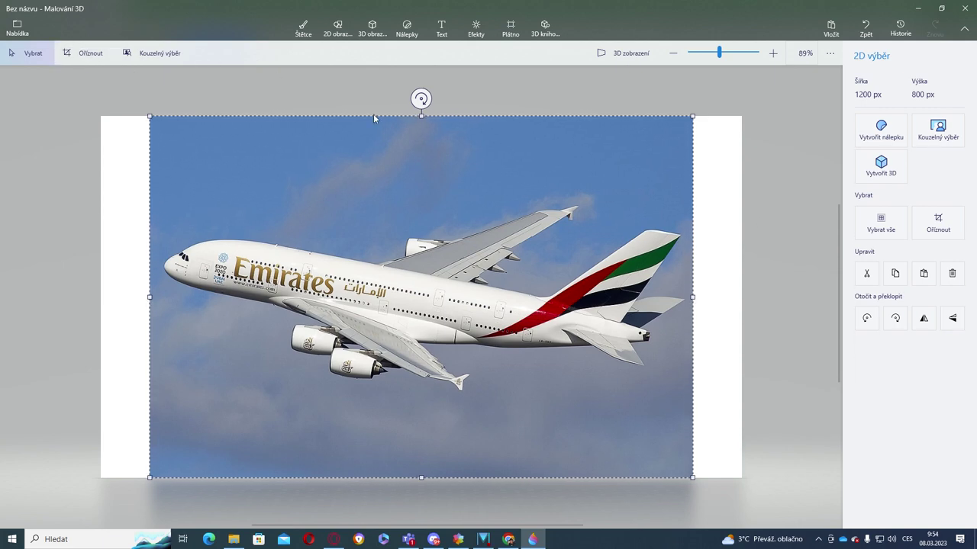
Cut out the plane with Magic select, tightening the frame just above and below it, and accept the cutout with automatic background fill
{"action": "left_click", "coordinate": [155, 57]}
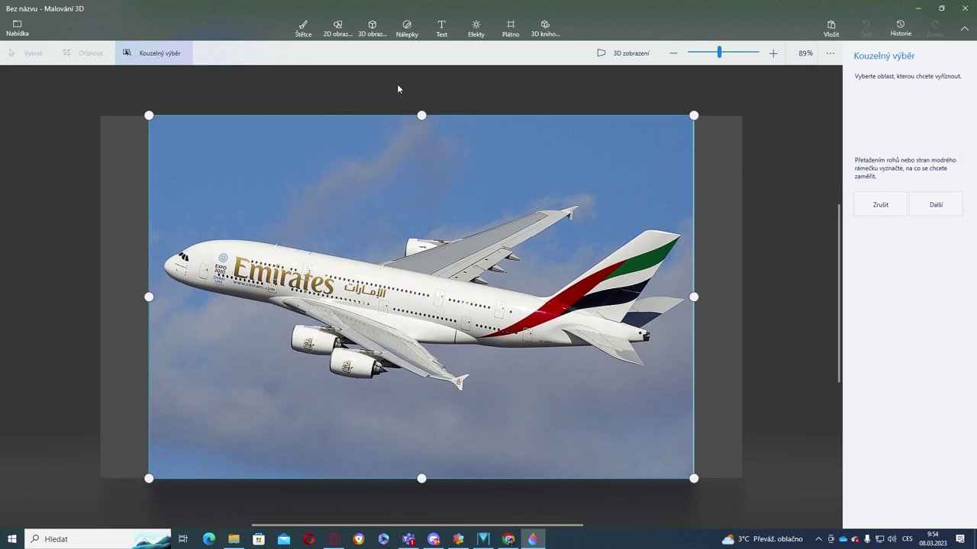
{"action": "left_click_drag", "start_coordinate": [425, 118], "coordinate": [444, 206]}
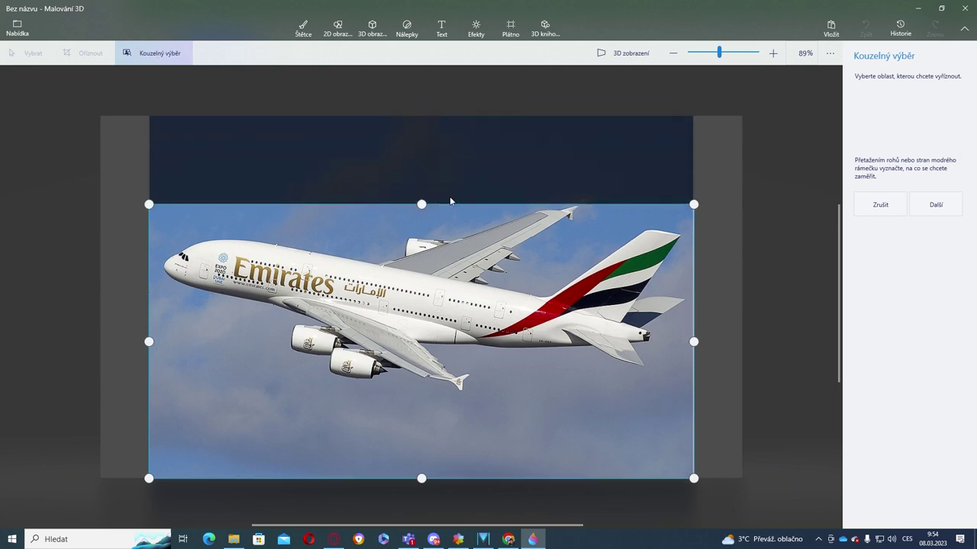
{"action": "left_click_drag", "start_coordinate": [423, 478], "coordinate": [423, 391]}
{"action": "left_click", "coordinate": [938, 204]}
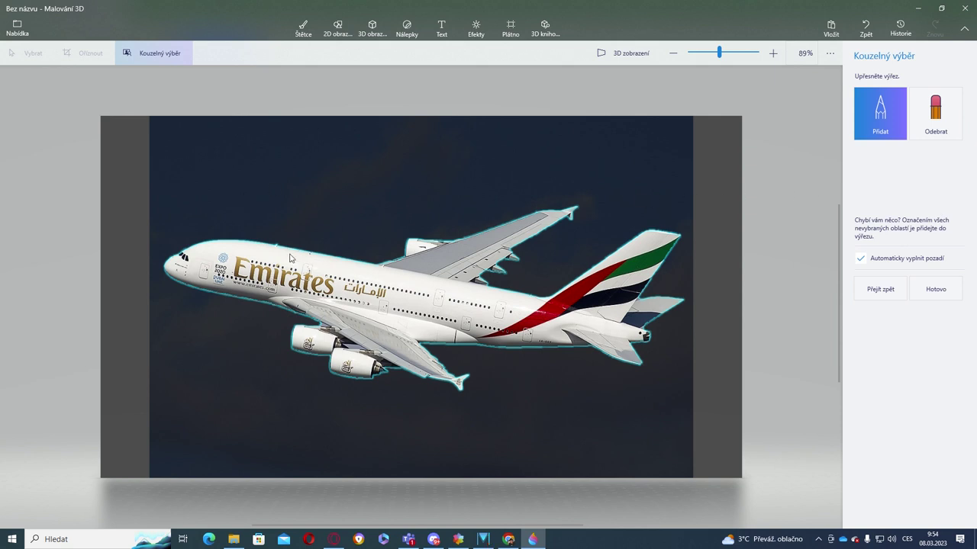
{"action": "left_click", "coordinate": [946, 293]}
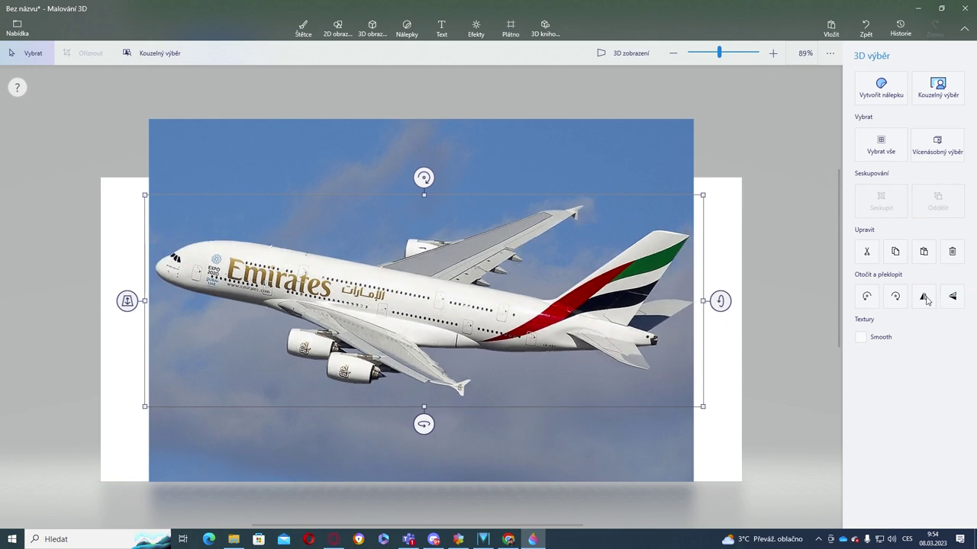
Move the cut-out plane off the side of the canvas and delete the remaining sky background
{"action": "left_click_drag", "start_coordinate": [469, 309], "coordinate": [973, 242]}
{"action": "left_click_drag", "start_coordinate": [752, 196], "coordinate": [864, 322]}
{"action": "left_click", "coordinate": [506, 294]}
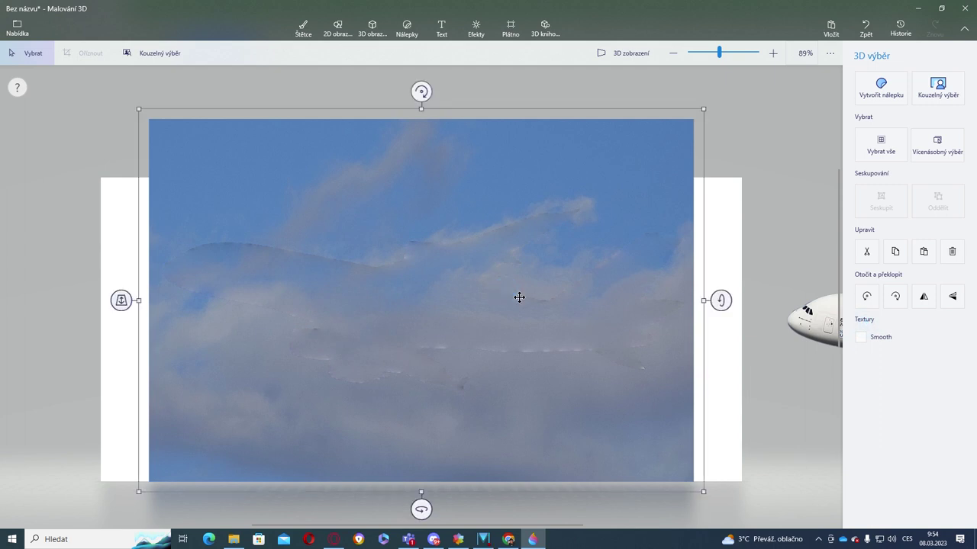
{"action": "key", "text": "Delete"}
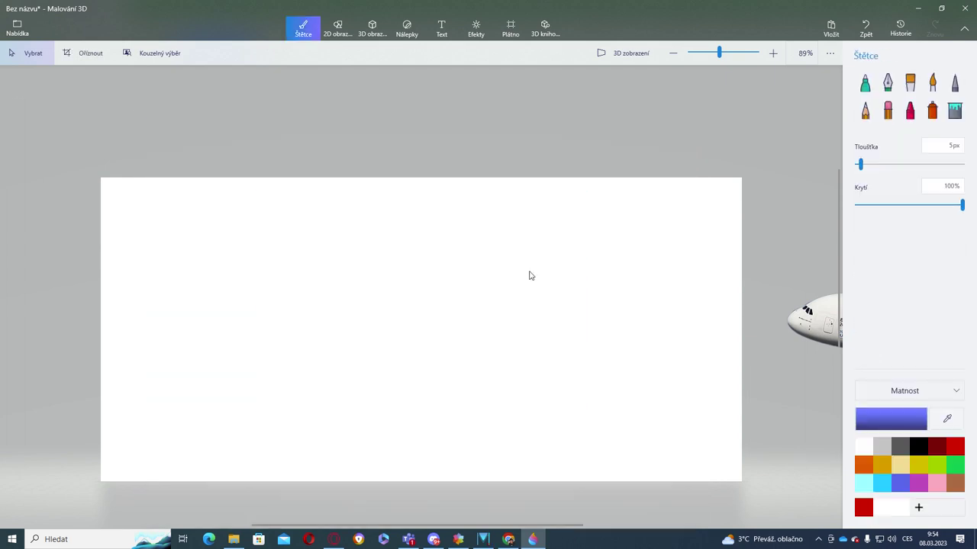
{"action": "left_click", "coordinate": [533, 262]}
Move the cut-out plane back to the middle of the empty white canvas
{"action": "left_click", "coordinate": [810, 332]}
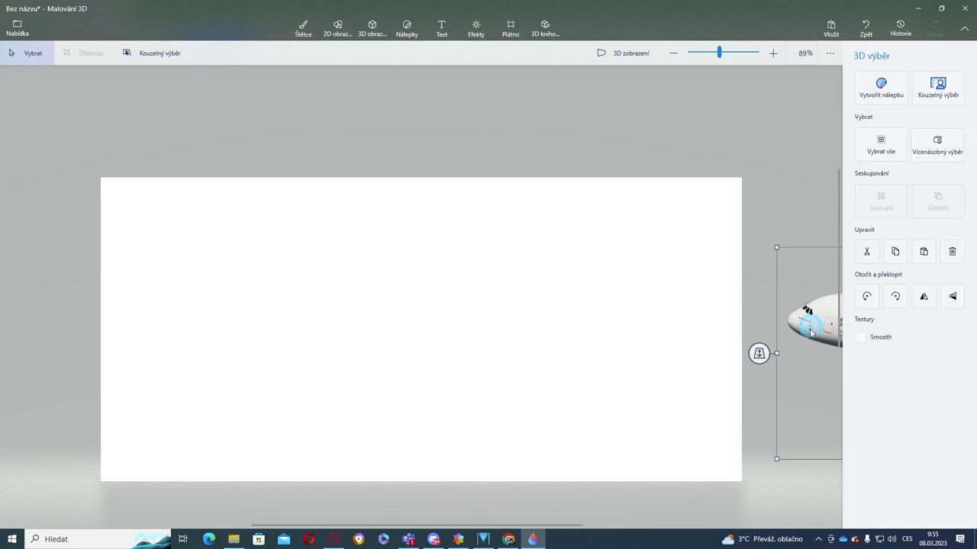
{"action": "left_click_drag", "start_coordinate": [811, 332], "coordinate": [196, 301]}
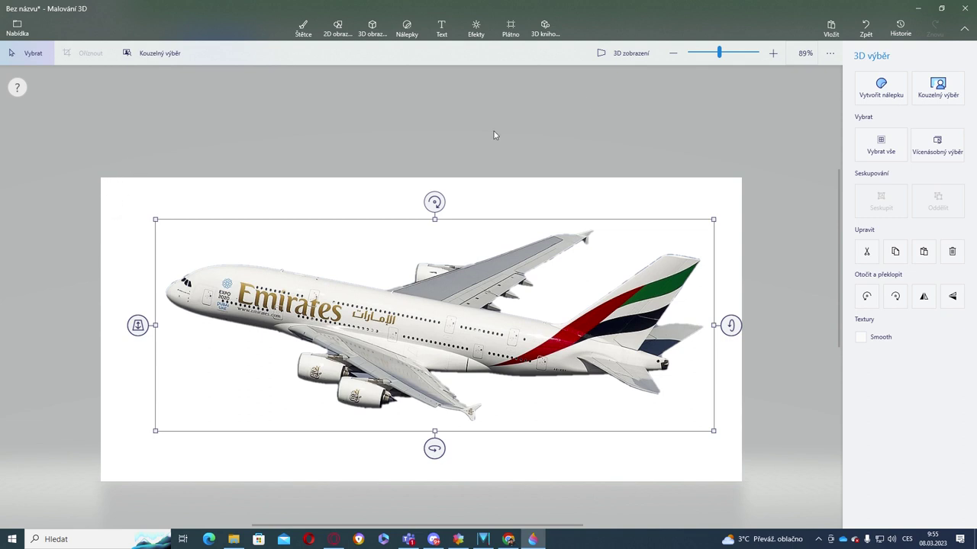
Make the canvas transparent and narrow it from the sides so that it fits closely around the plane's width
{"action": "left_click", "coordinate": [513, 29]}
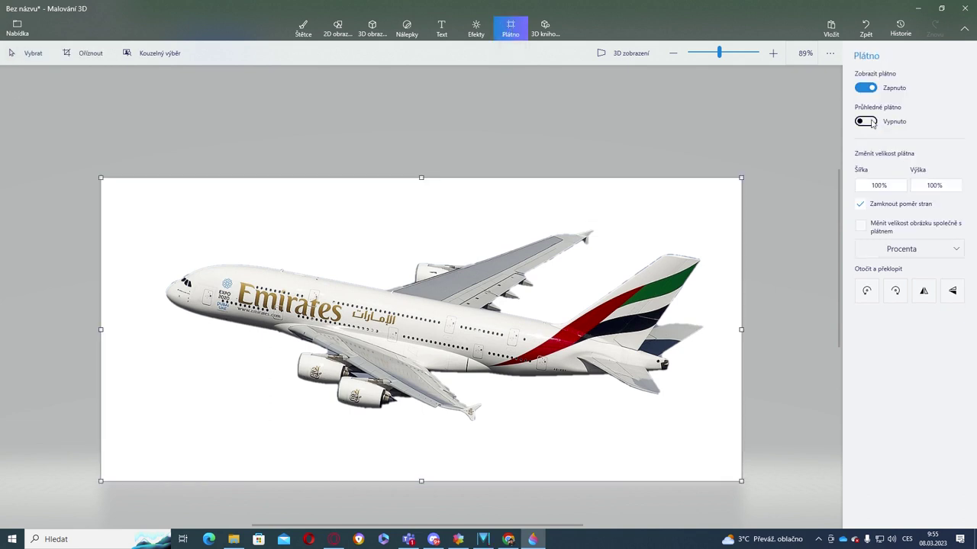
{"action": "left_click", "coordinate": [870, 123]}
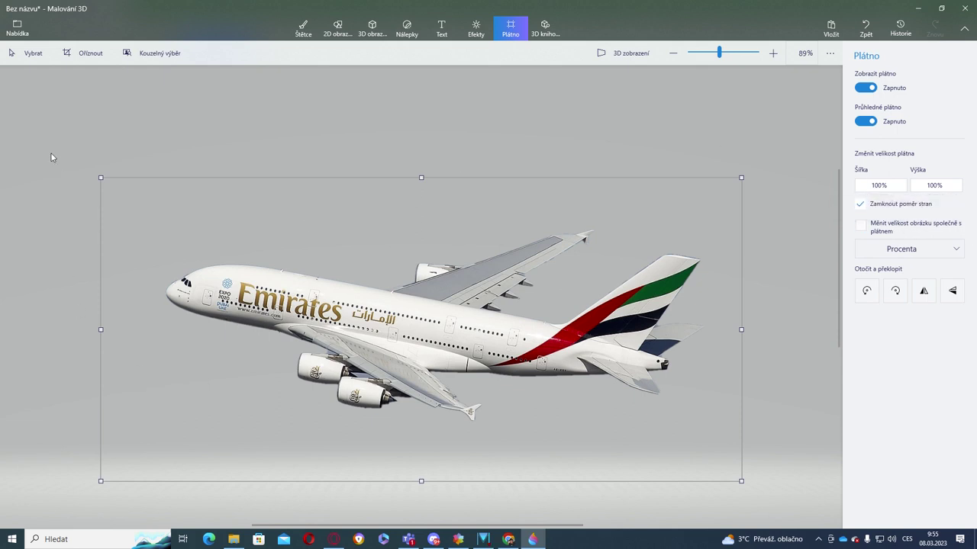
{"action": "left_click_drag", "start_coordinate": [103, 328], "coordinate": [164, 340]}
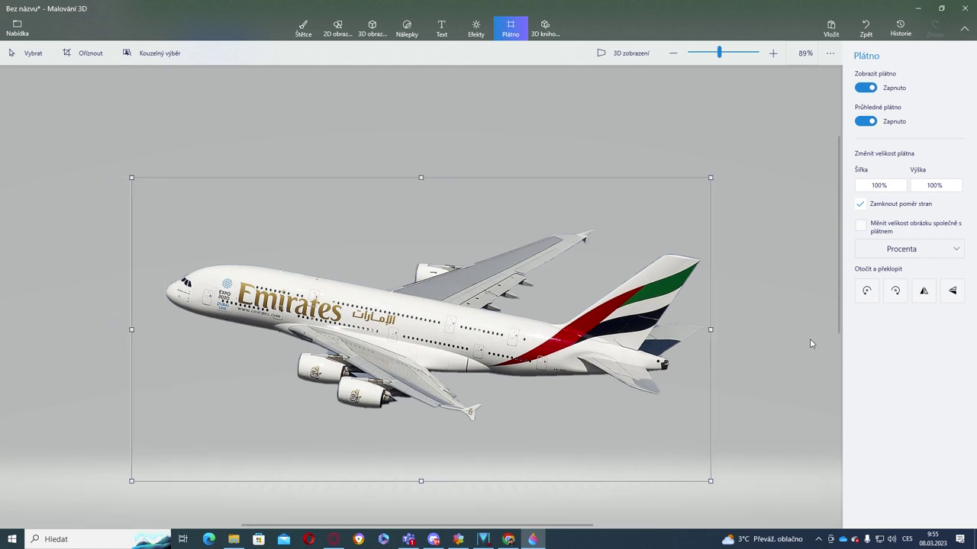
{"action": "left_click_drag", "start_coordinate": [140, 337], "coordinate": [157, 333]}
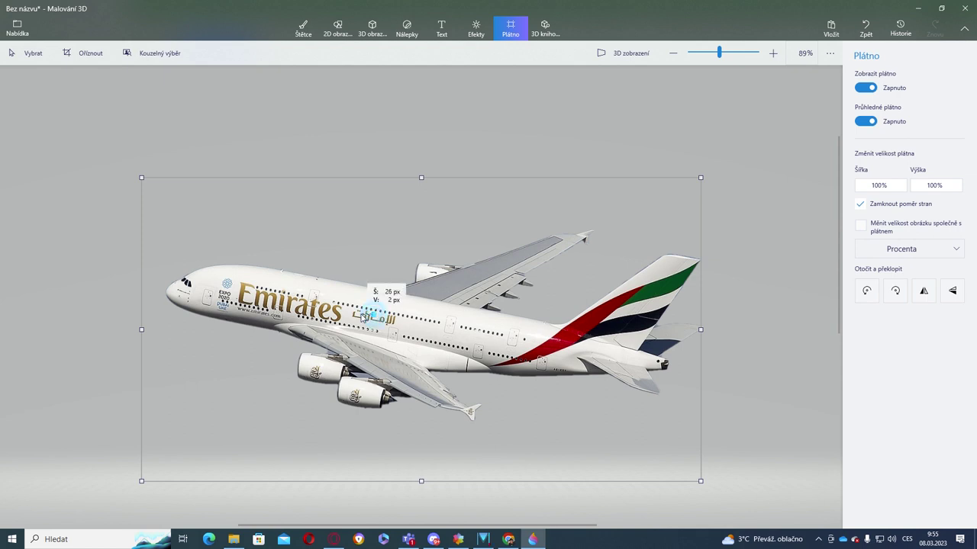
{"action": "left_click_drag", "start_coordinate": [378, 314], "coordinate": [354, 314]}
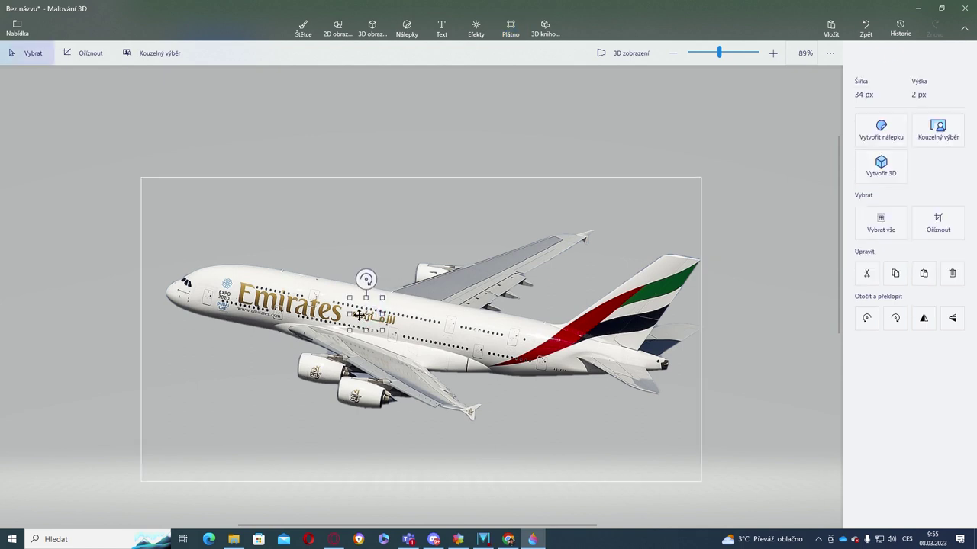
Centre the plane between the canvas sides and trim the canvas height so that it fits closely around the plane
{"action": "left_click", "coordinate": [405, 324]}
{"action": "left_click_drag", "start_coordinate": [436, 323], "coordinate": [415, 325]}
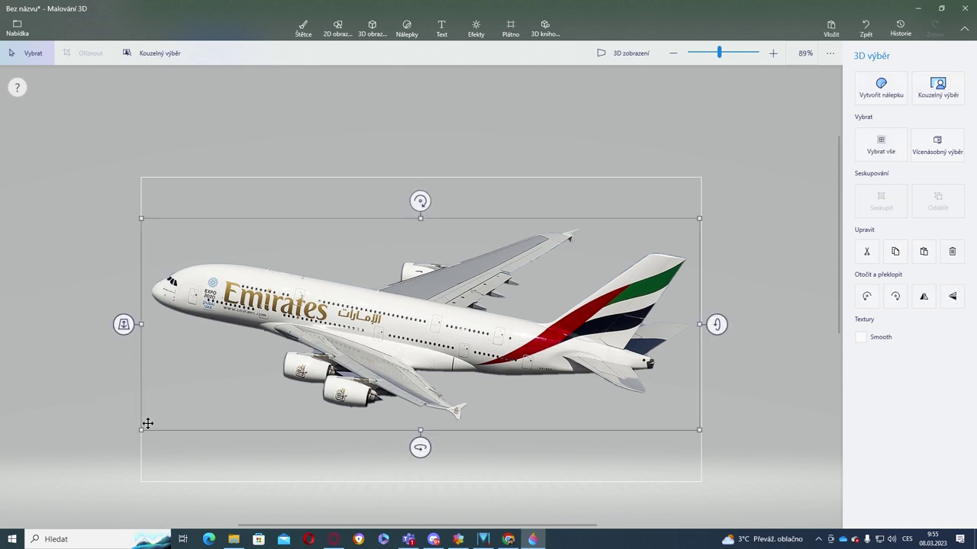
{"action": "key", "text": "c"}
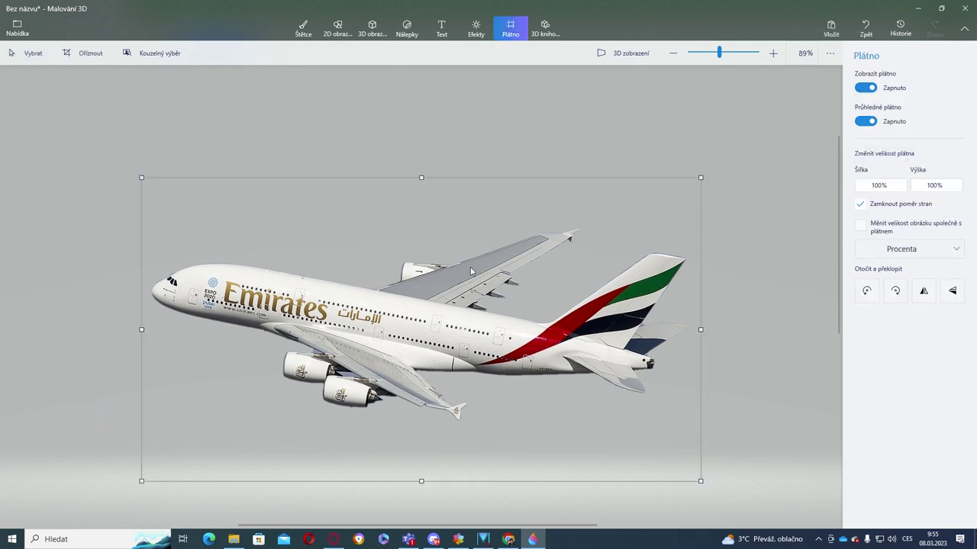
{"action": "left_click_drag", "start_coordinate": [422, 483], "coordinate": [423, 399]}
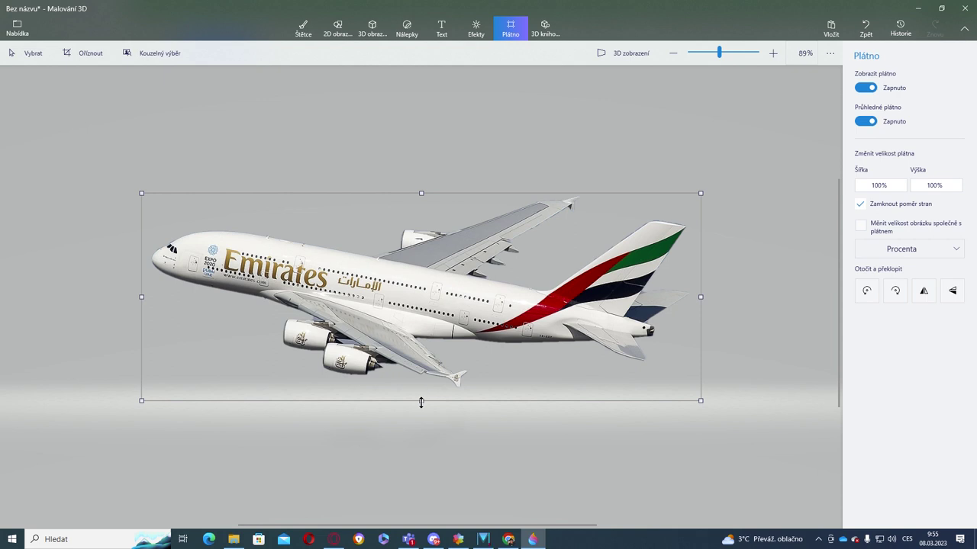
{"action": "left_click", "coordinate": [412, 312]}
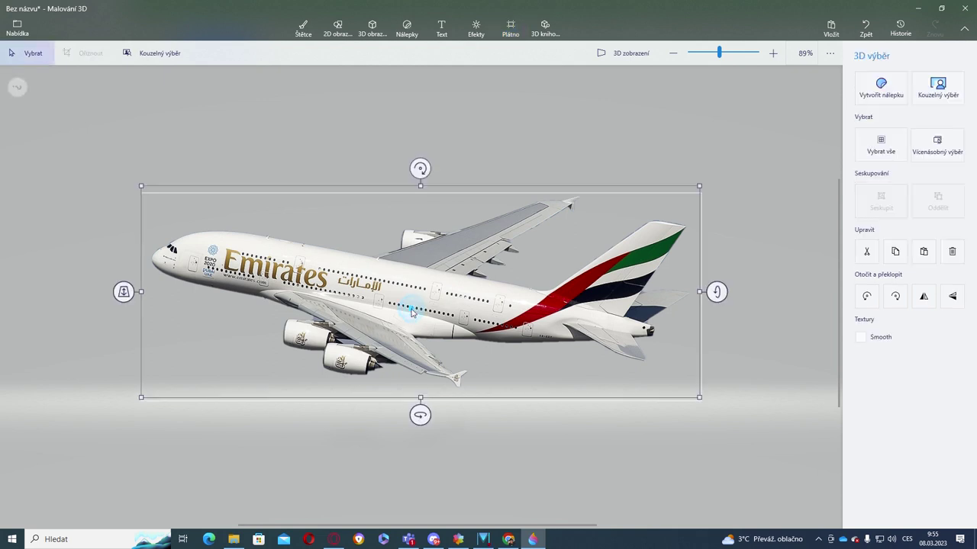
{"action": "left_click", "coordinate": [458, 299]}
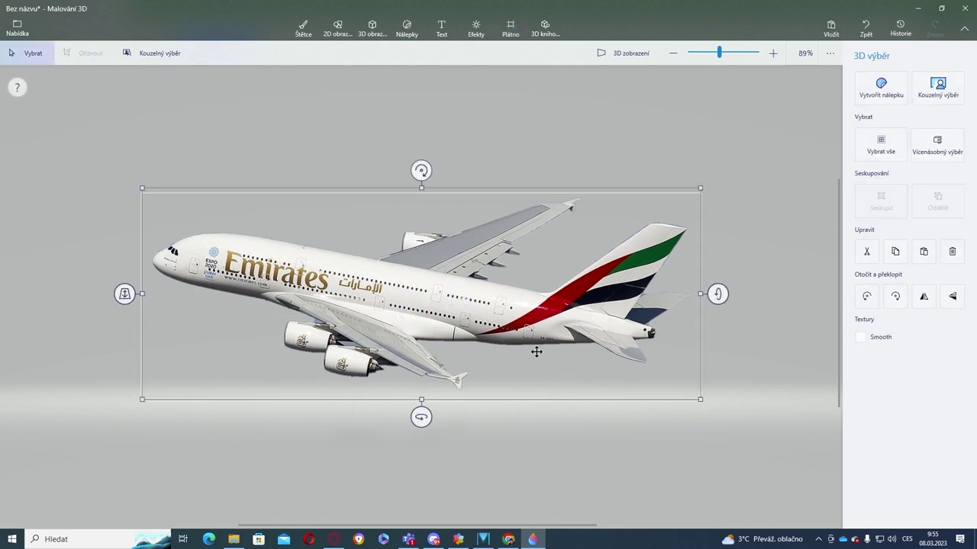
Save the plane as a transparent PNG image named letadlo in the Pinnacle\návody\označení folder
{"action": "left_click", "coordinate": [15, 32]}
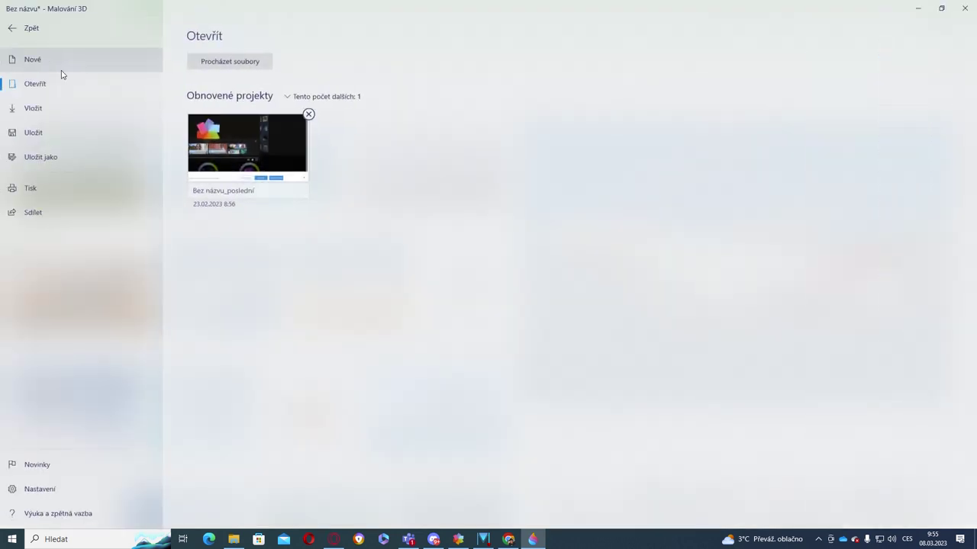
{"action": "left_click", "coordinate": [48, 158]}
{"action": "left_click", "coordinate": [213, 94]}
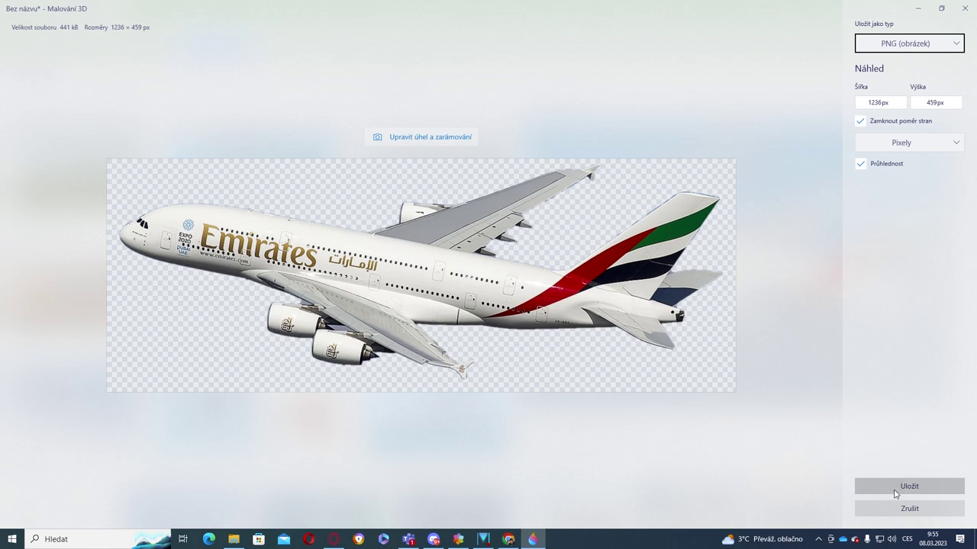
{"action": "left_click", "coordinate": [899, 486]}
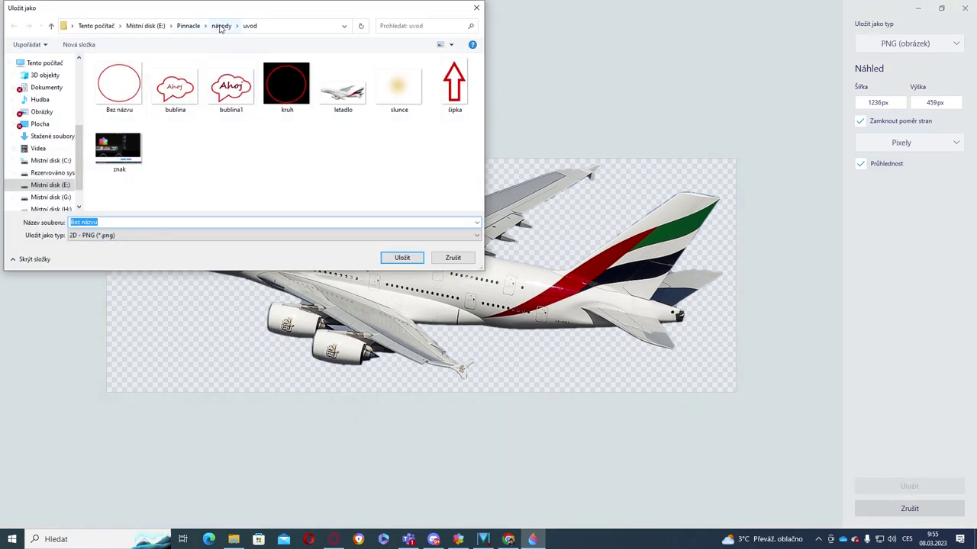
{"action": "left_click", "coordinate": [221, 26]}
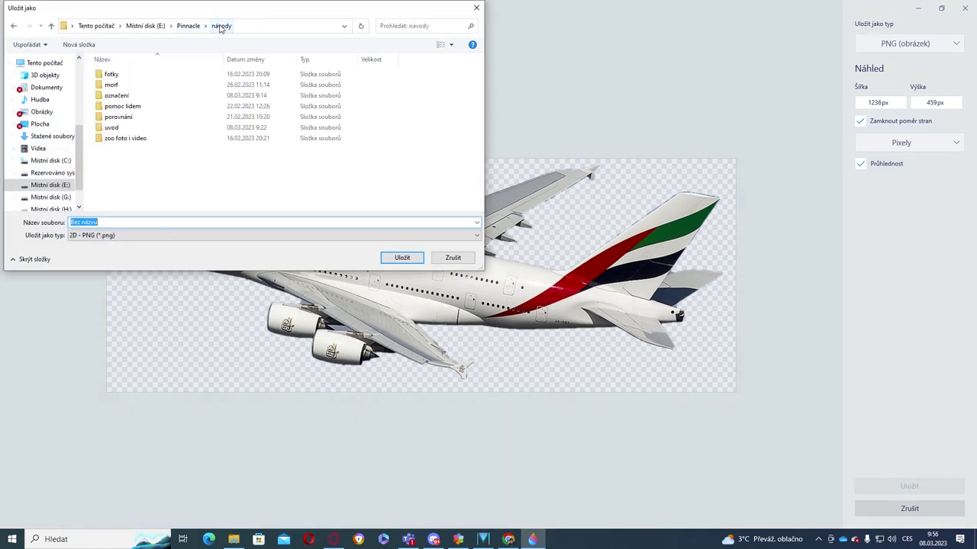
{"action": "double_click", "coordinate": [117, 96]}
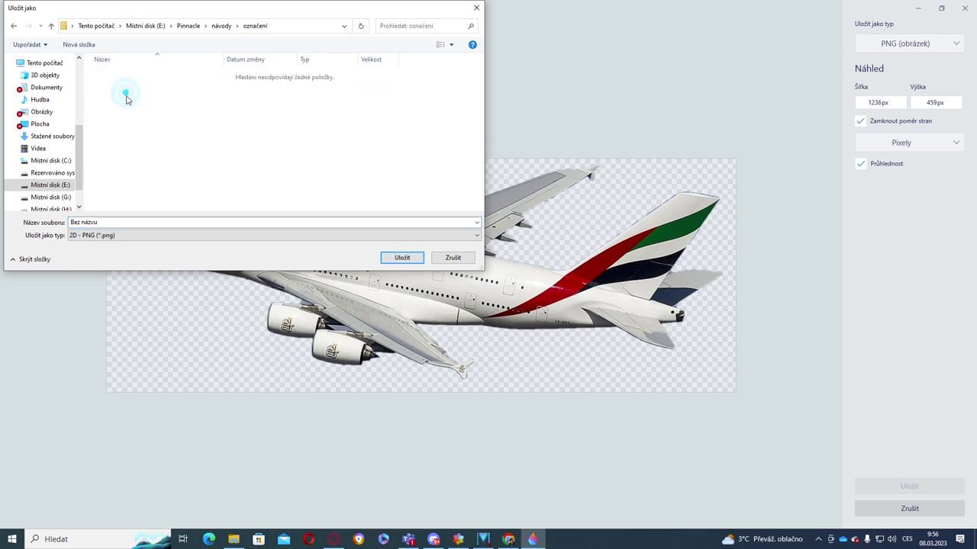
{"action": "left_click_drag", "start_coordinate": [99, 222], "coordinate": [84, 214]}
{"action": "type", "text": "letadlo"}
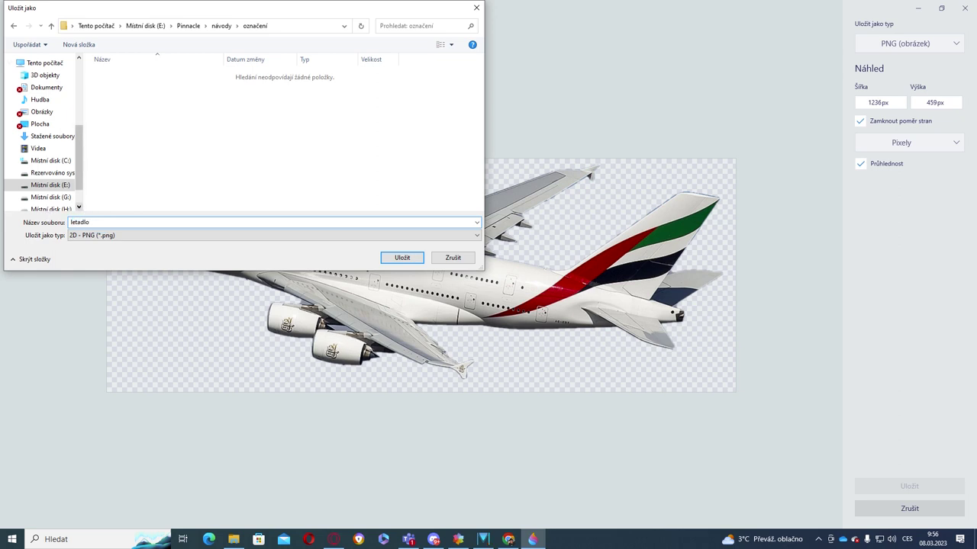
{"action": "left_click", "coordinate": [389, 256]}
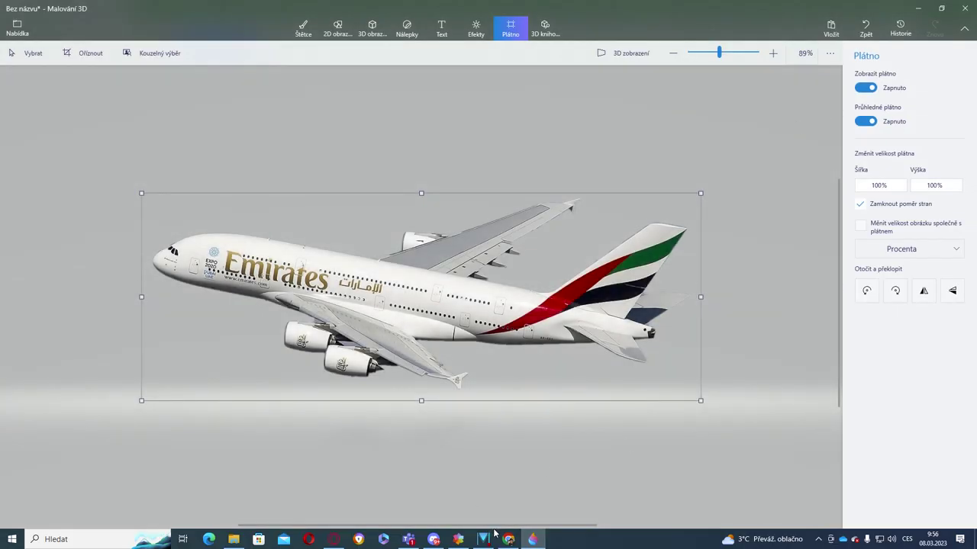
Switch to Pinnacle Studio, create a project bin named letadlo and import letadlo.png from the označení folder into it
{"action": "left_click", "coordinate": [458, 541]}
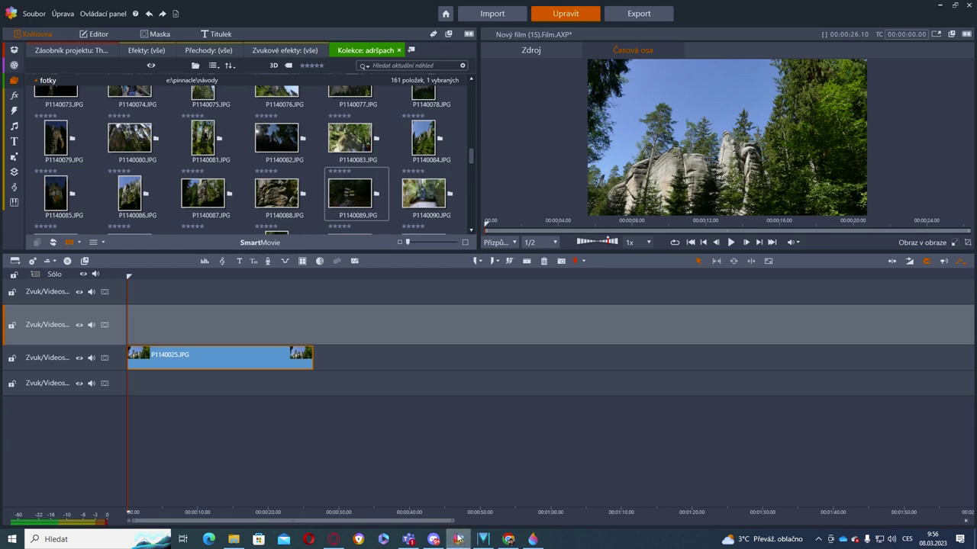
{"action": "left_click", "coordinate": [15, 50]}
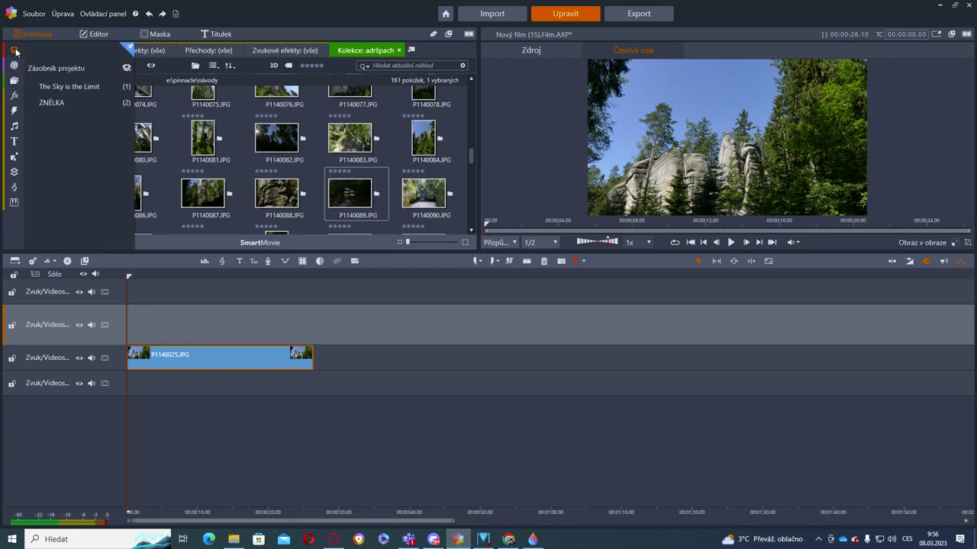
{"action": "left_click", "coordinate": [127, 67]}
{"action": "type", "text": "lei"}
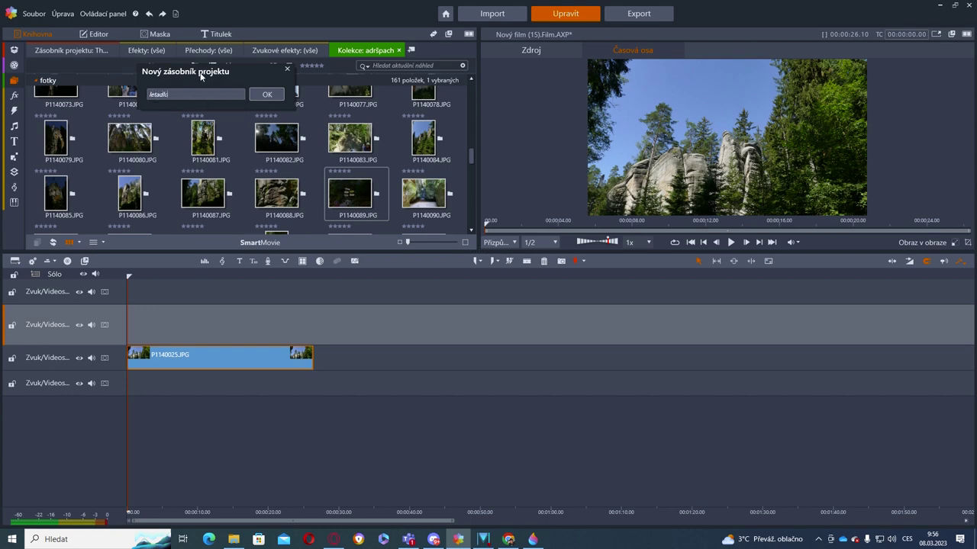
{"action": "key", "text": "Return"}
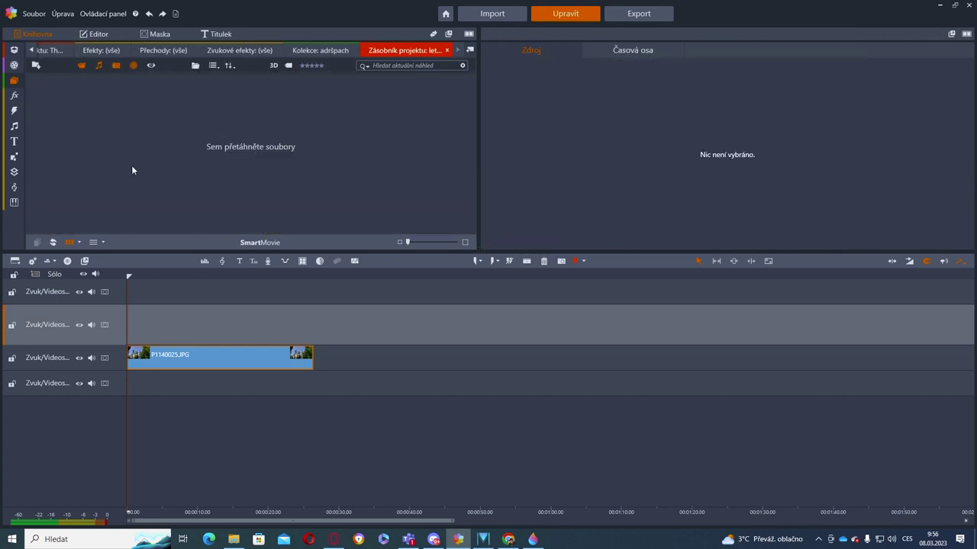
{"action": "left_click", "coordinate": [233, 538]}
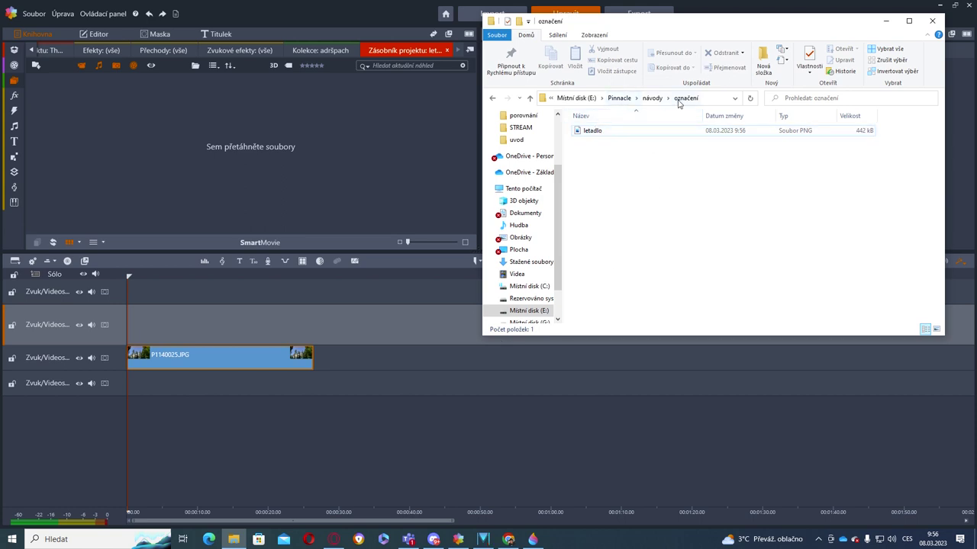
{"action": "left_click_drag", "start_coordinate": [625, 133], "coordinate": [157, 138]}
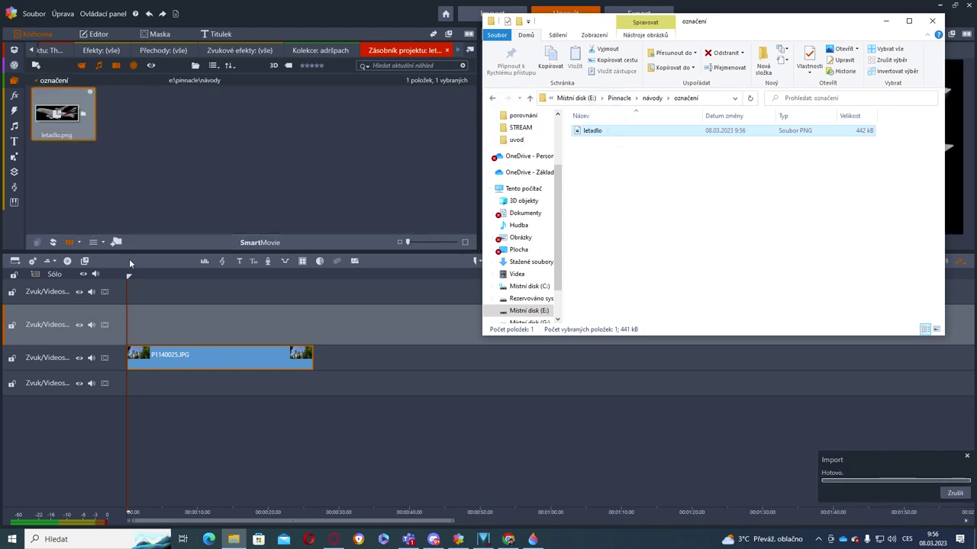
Place letadlo.png at the start of the track above P1140025.JPG and extend it to the end of the photo clip
{"action": "left_click", "coordinate": [79, 137]}
{"action": "left_click_drag", "start_coordinate": [71, 118], "coordinate": [138, 324]}
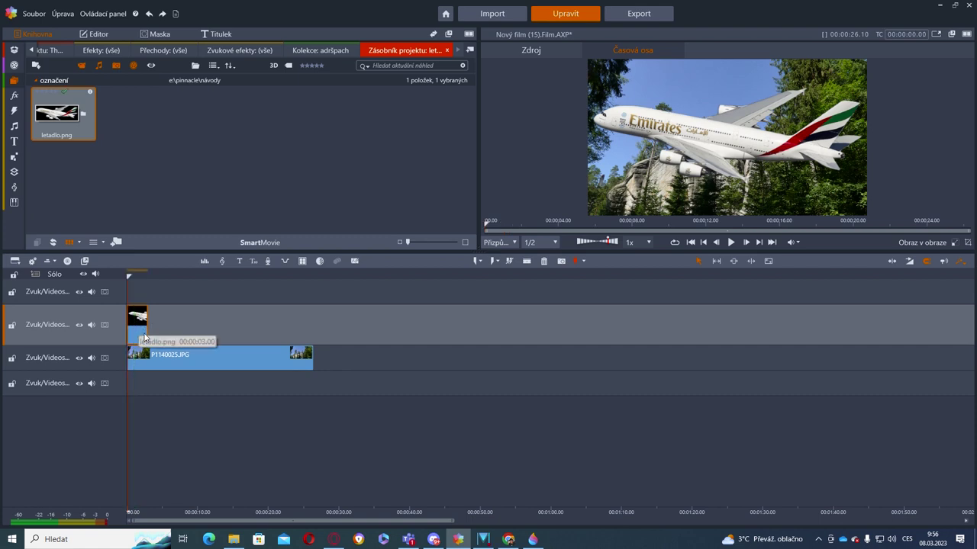
{"action": "left_click_drag", "start_coordinate": [149, 336], "coordinate": [312, 341]}
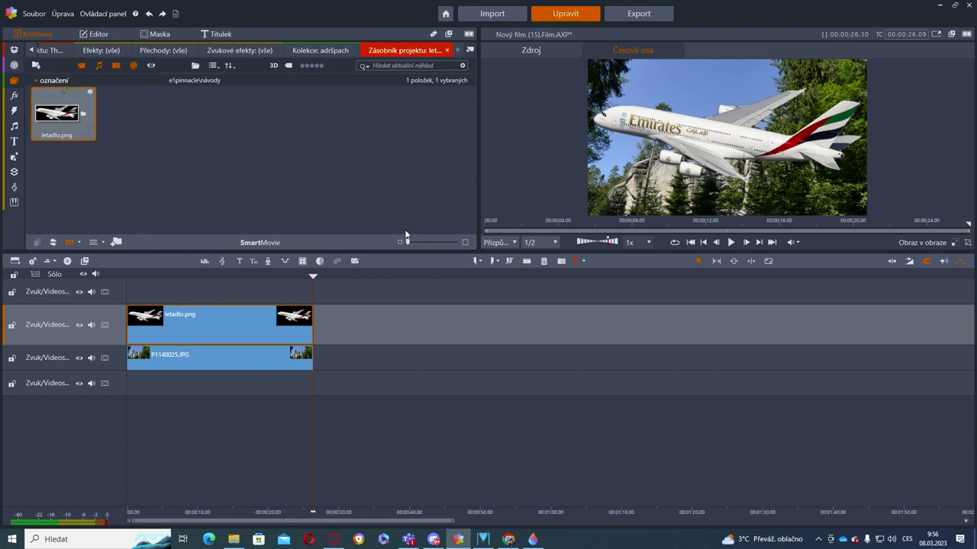
At the clip's start, scale the plane to 30 and move it just outside the right edge of the picture, about 66.9 horizontal and 3.5 vertical
{"action": "left_click", "coordinate": [704, 242]}
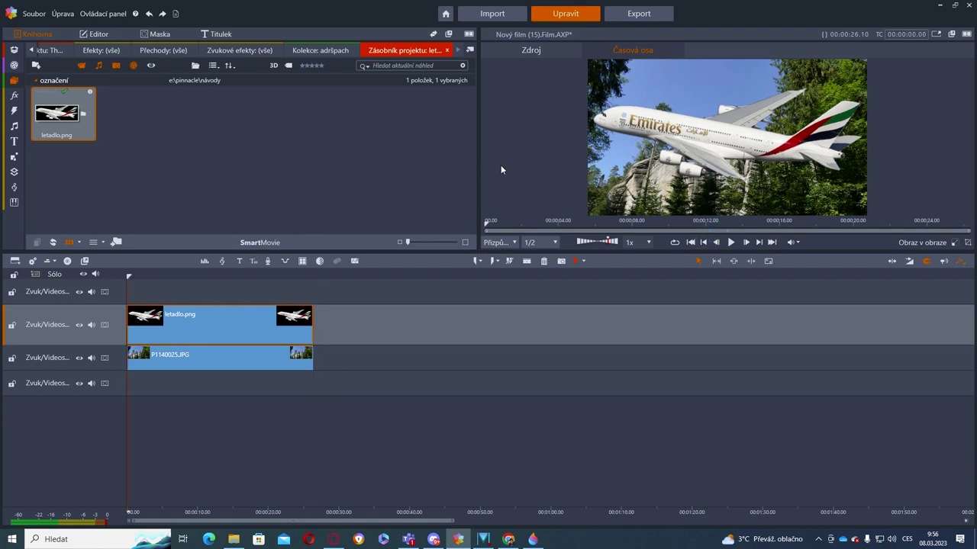
{"action": "left_click", "coordinate": [96, 34]}
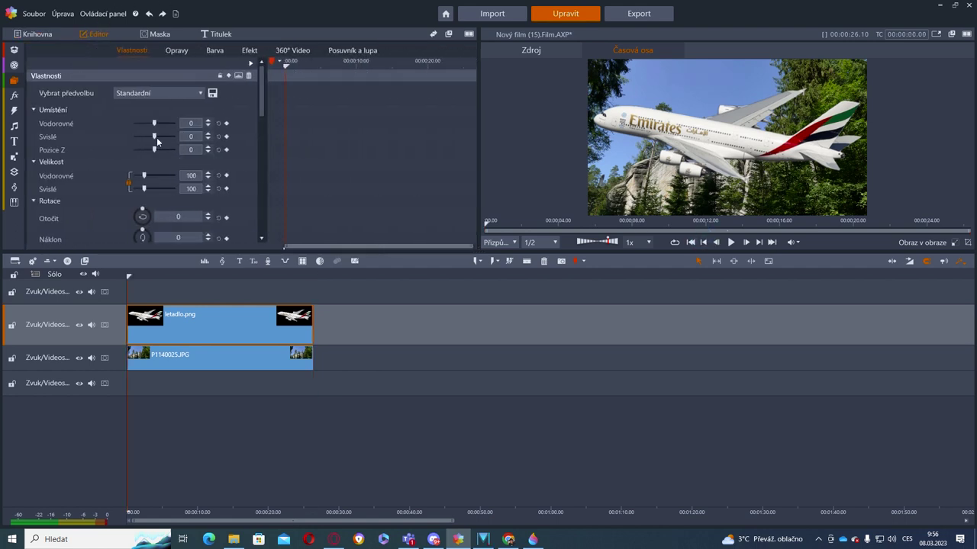
{"action": "left_click_drag", "start_coordinate": [143, 176], "coordinate": [142, 175]}
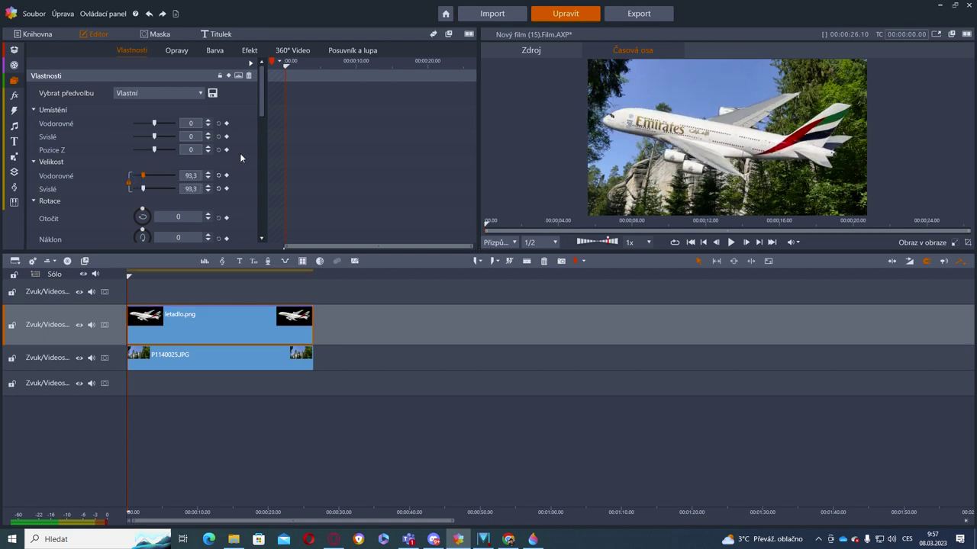
{"action": "left_click", "coordinate": [953, 244]}
{"action": "left_click_drag", "start_coordinate": [859, 185], "coordinate": [708, 116]}
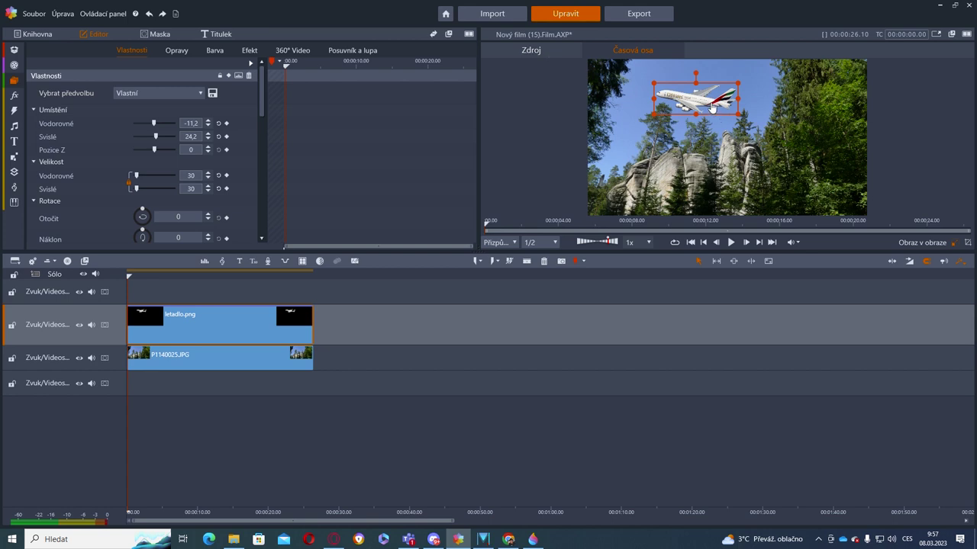
{"action": "left_click_drag", "start_coordinate": [709, 106], "coordinate": [927, 140]}
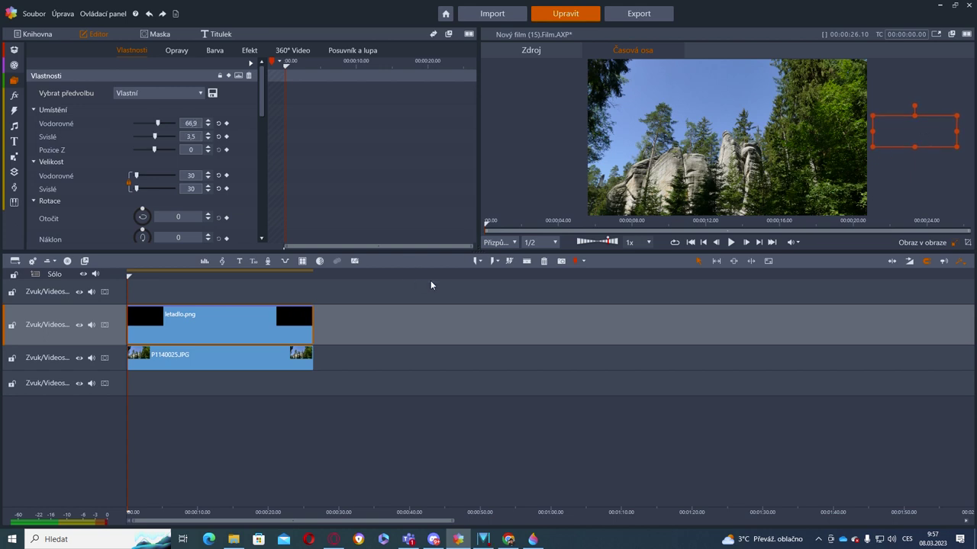
Enable position and size keyframes at the start, and move the plane beyond the picture's upper-left corner at the clip's end, about -70.7 horizontal and 45.6 vertical
{"action": "left_click", "coordinate": [227, 124]}
{"action": "left_click", "coordinate": [228, 137]}
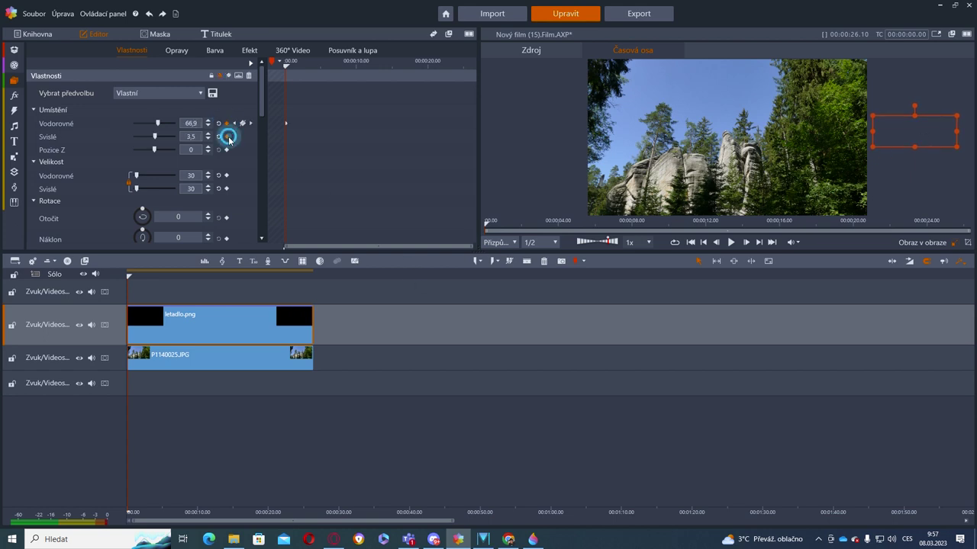
{"action": "left_click", "coordinate": [227, 176]}
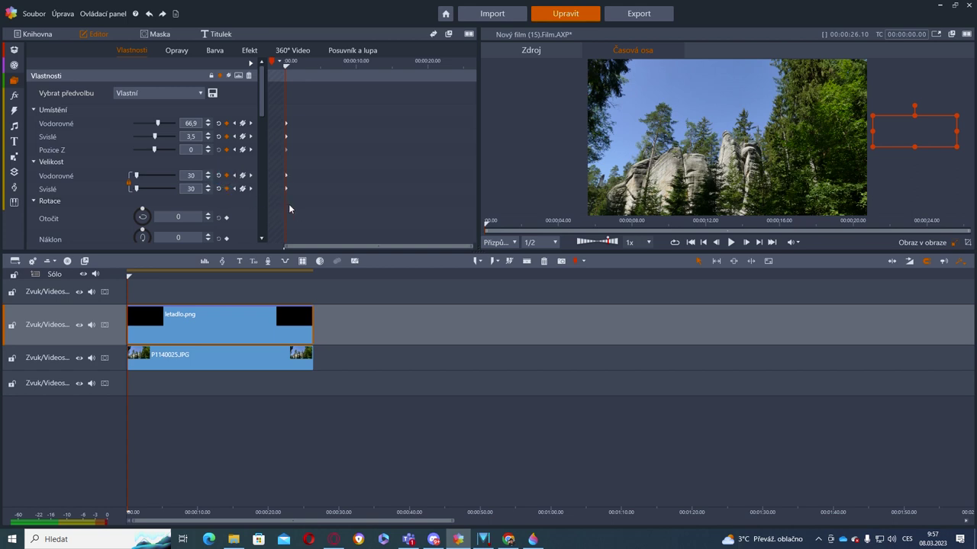
{"action": "left_click", "coordinate": [761, 244]}
{"action": "left_click_drag", "start_coordinate": [925, 147], "coordinate": [537, 79]}
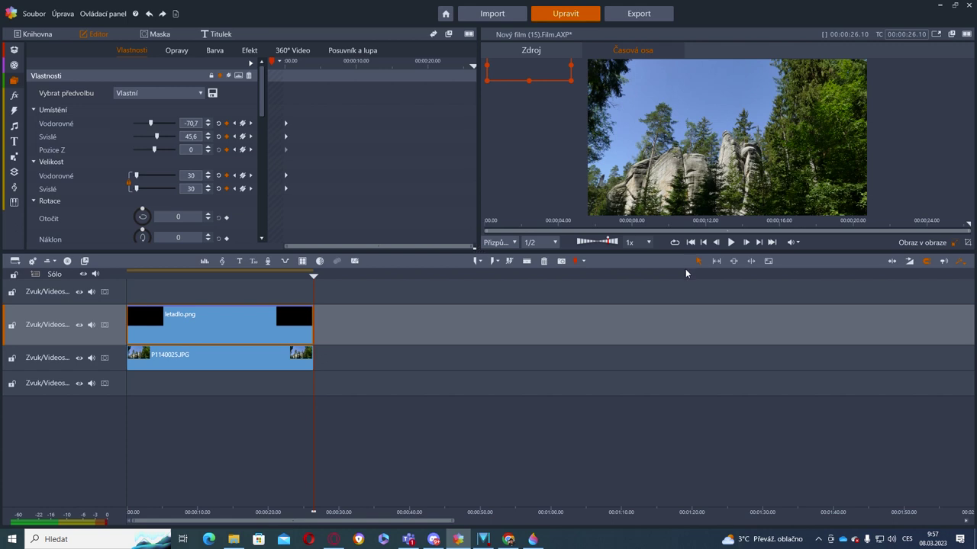
Play back the plane's flight over the photo in an enlarged preview without the object frame, and check it at about 10 seconds
{"action": "left_click", "coordinate": [238, 356]}
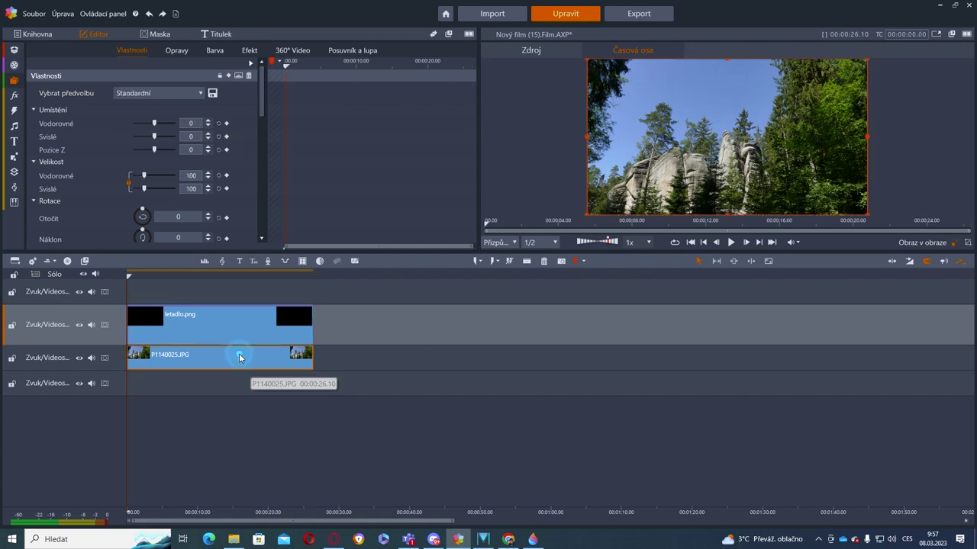
{"action": "left_click", "coordinate": [954, 243]}
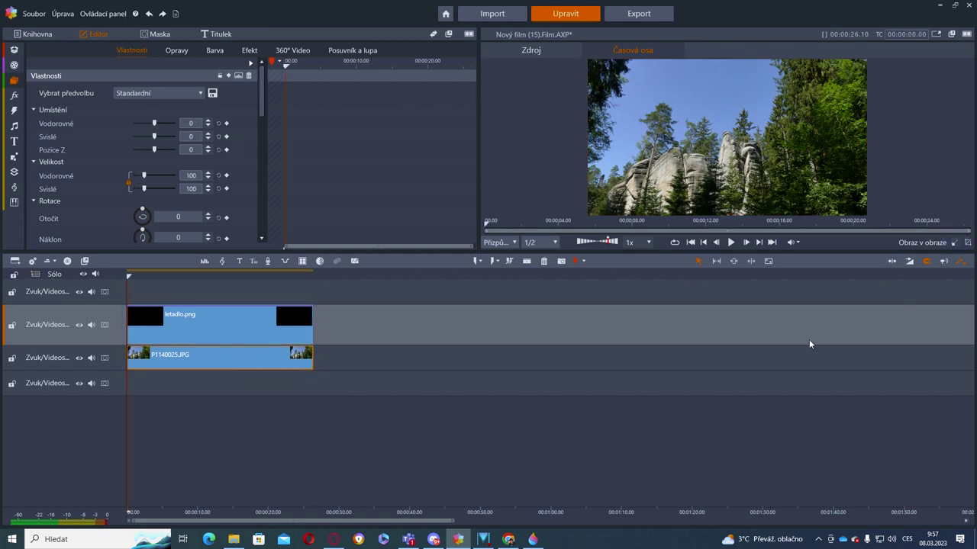
{"action": "left_click_drag", "start_coordinate": [479, 251], "coordinate": [480, 397]}
{"action": "left_click", "coordinate": [674, 384]}
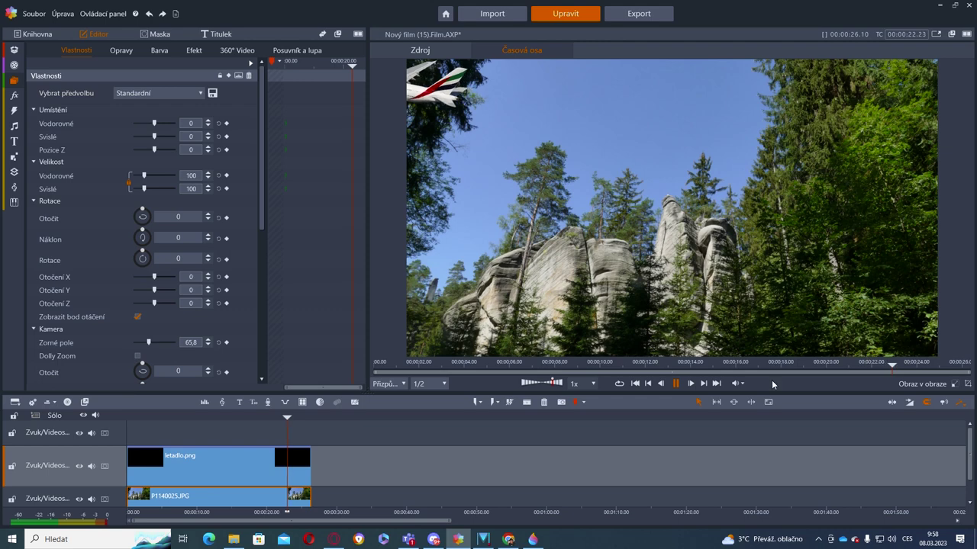
{"action": "left_click", "coordinate": [675, 384]}
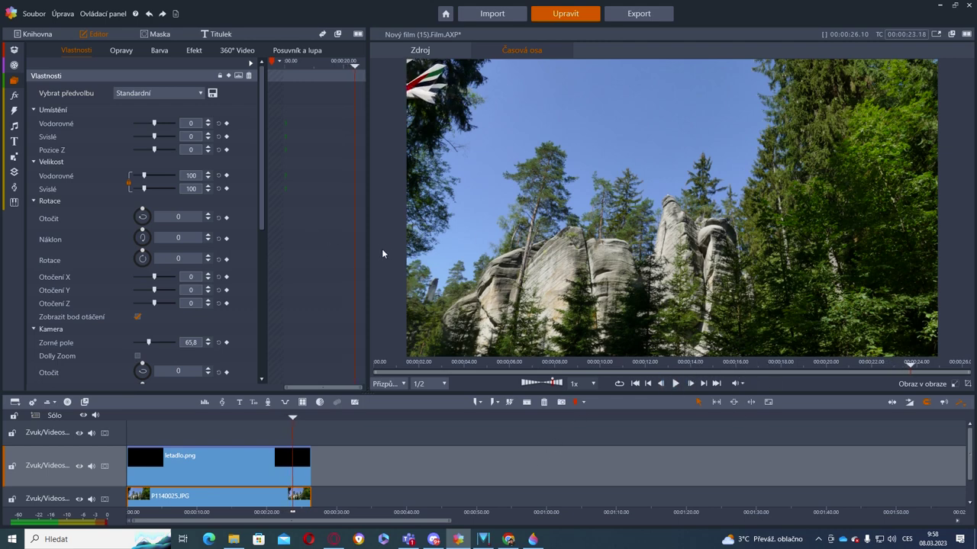
{"action": "left_click_drag", "start_coordinate": [910, 364], "coordinate": [603, 367]}
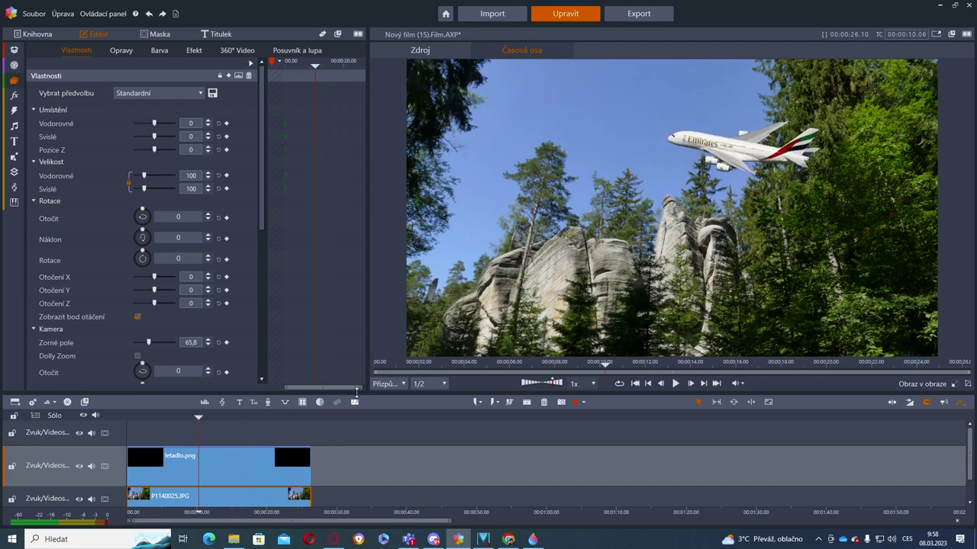
Enlarge the timeline area and copy the whole P1140025.JPG clip with Kopírovat vše
{"action": "left_click_drag", "start_coordinate": [368, 389], "coordinate": [477, 221]}
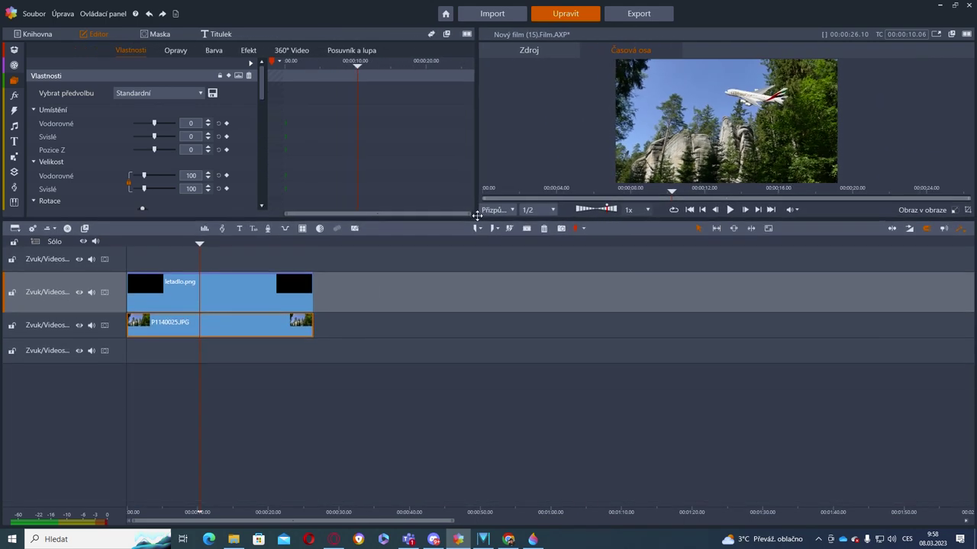
{"action": "right_click", "coordinate": [249, 325]}
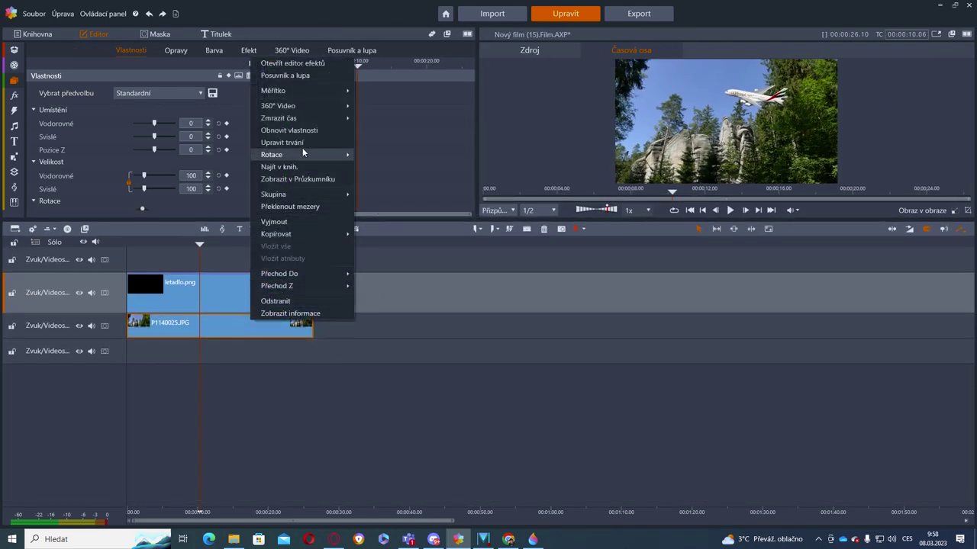
{"action": "mouse_move", "coordinate": [290, 233]}
{"action": "left_click", "coordinate": [771, 210]}
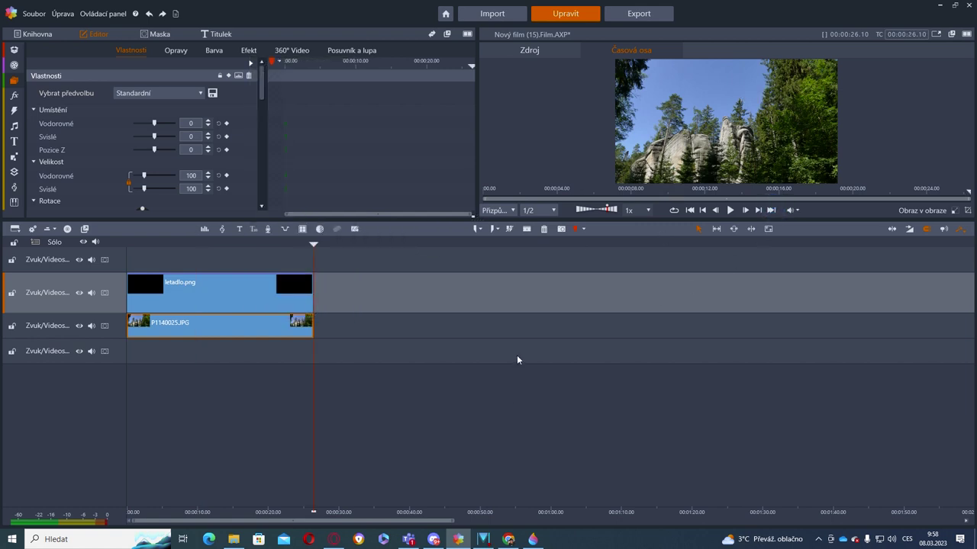
{"action": "right_click", "coordinate": [343, 330]}
{"action": "right_click", "coordinate": [242, 315]}
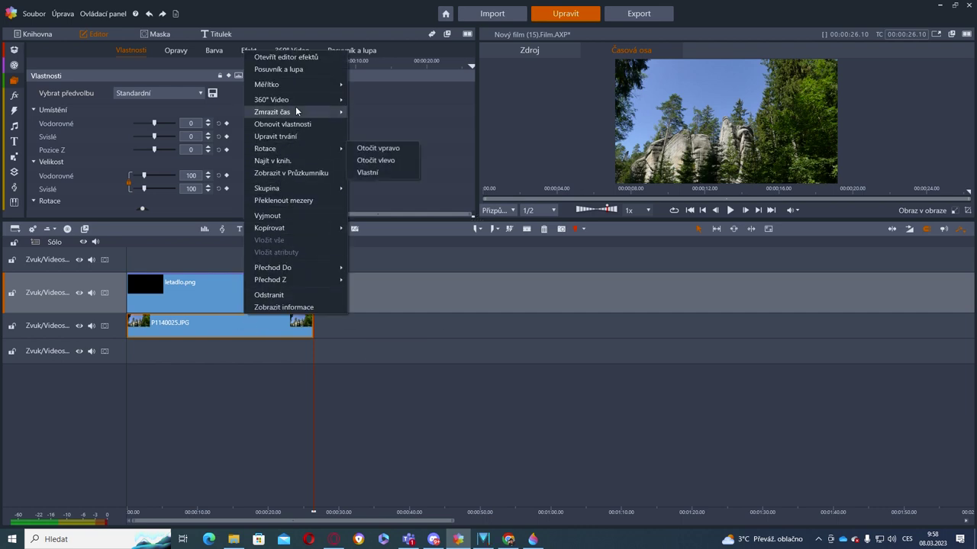
{"action": "mouse_move", "coordinate": [279, 227]}
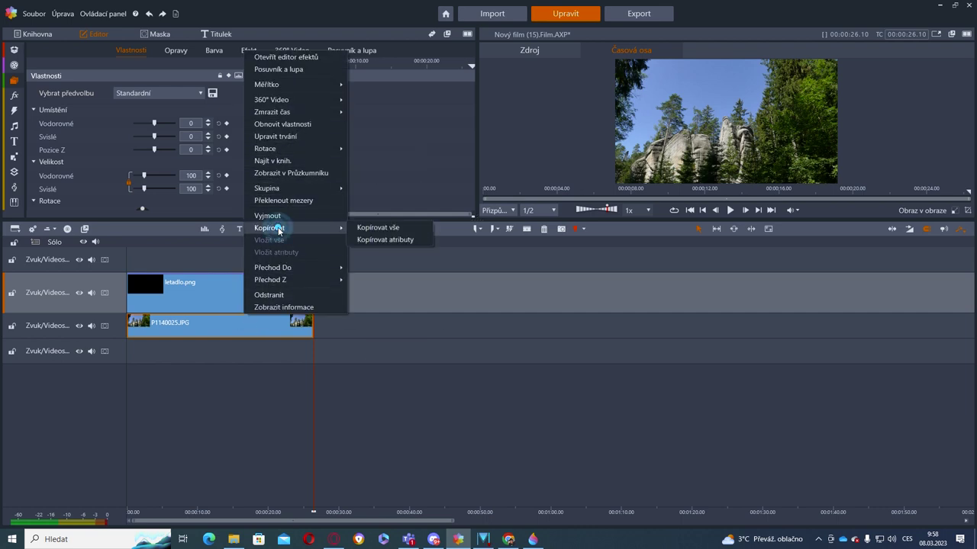
{"action": "left_click", "coordinate": [366, 228]}
Paste the copied photo clip, place it at the start of the track above letadlo.png, and enlarge that track and the preview
{"action": "right_click", "coordinate": [347, 333]}
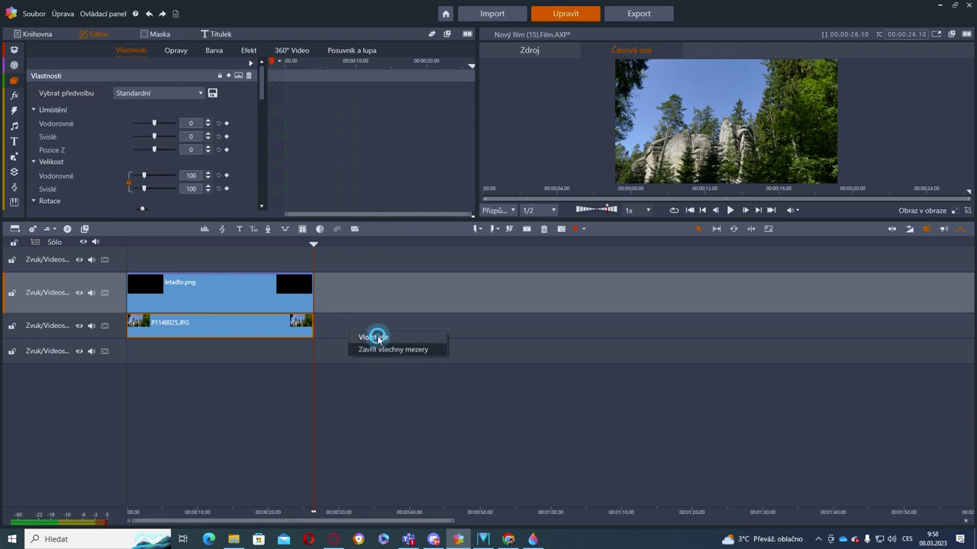
{"action": "left_click", "coordinate": [375, 335]}
{"action": "left_click_drag", "start_coordinate": [381, 325], "coordinate": [197, 262]}
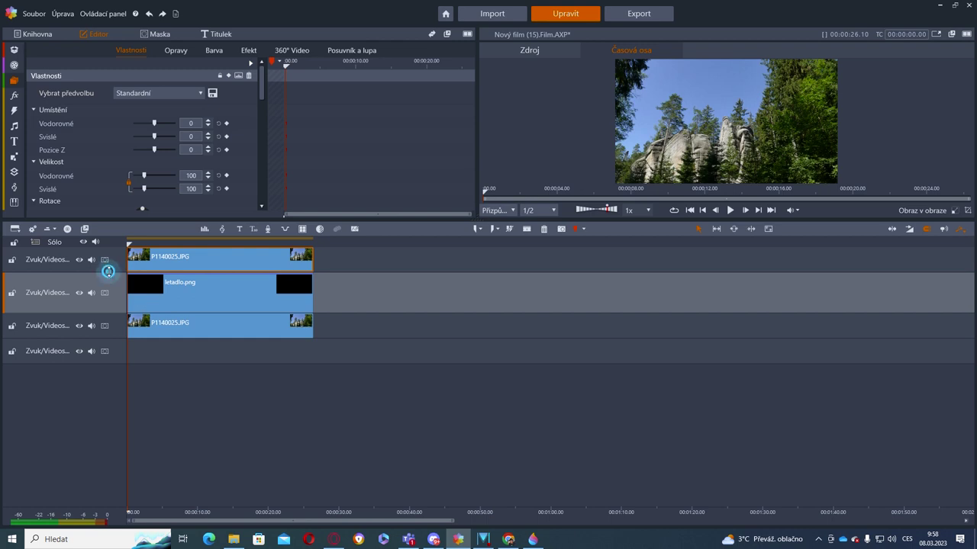
{"action": "left_click_drag", "start_coordinate": [102, 271], "coordinate": [102, 303]}
{"action": "left_click_drag", "start_coordinate": [478, 217], "coordinate": [478, 342]}
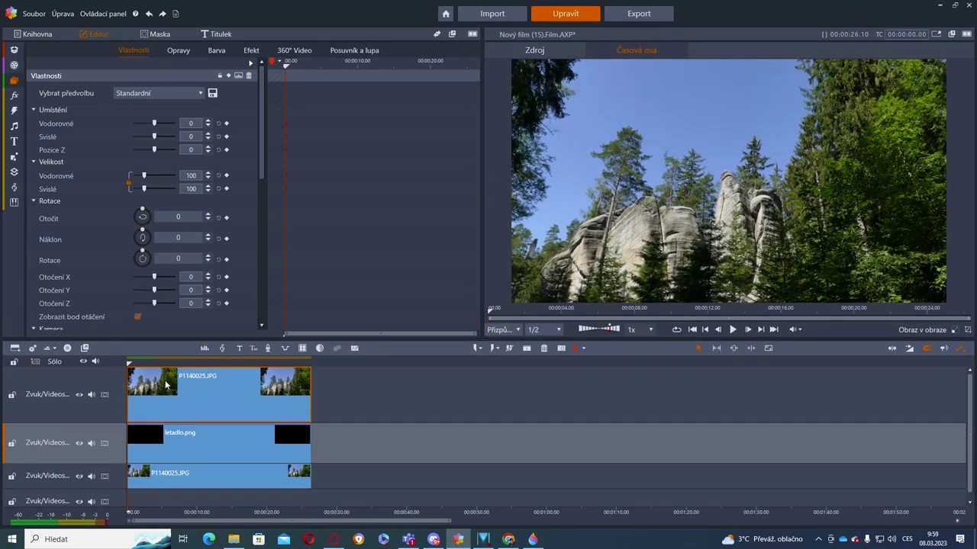
Create a shape mask on the upper P1140025.JPG clip from the blue sky, selected with the magic wand at tolerance 10
{"action": "left_click", "coordinate": [163, 33]}
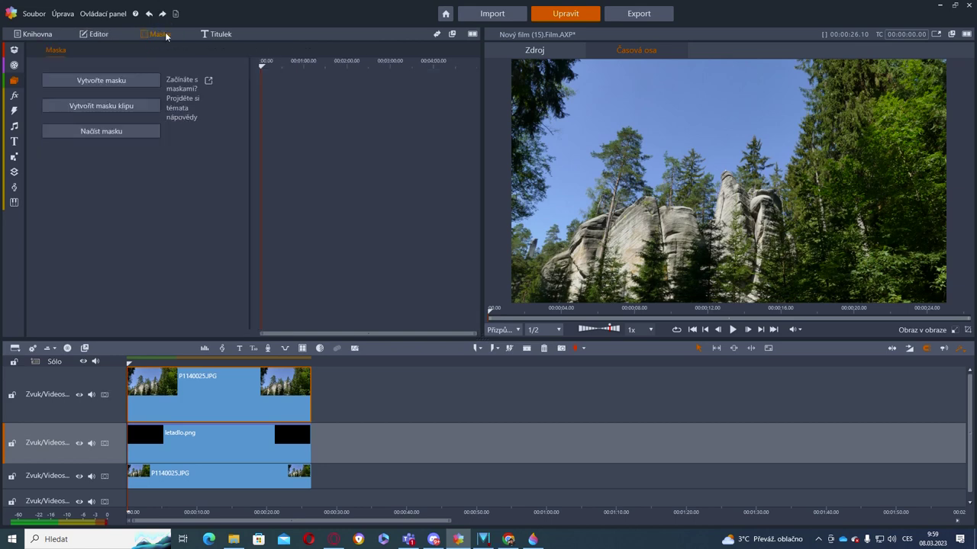
{"action": "left_click", "coordinate": [133, 82]}
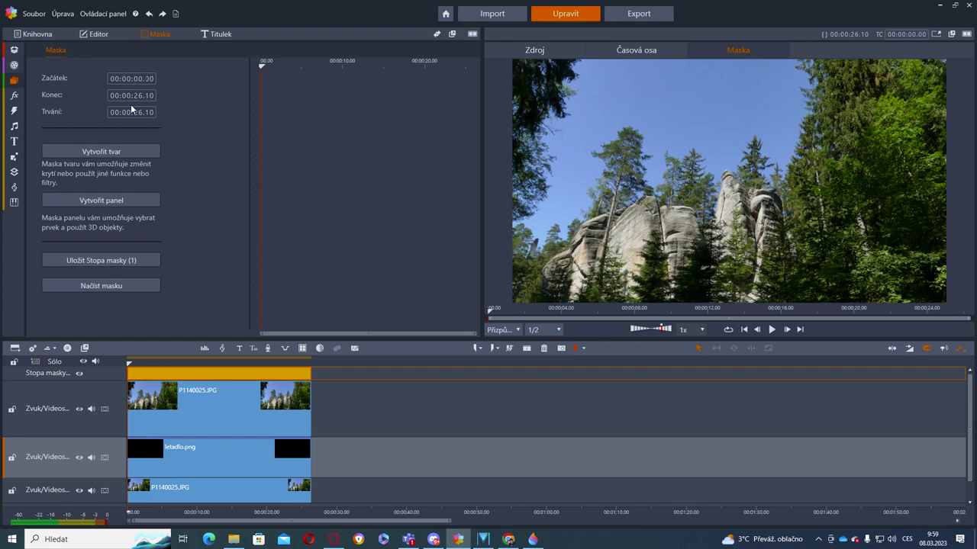
{"action": "left_click", "coordinate": [126, 152]}
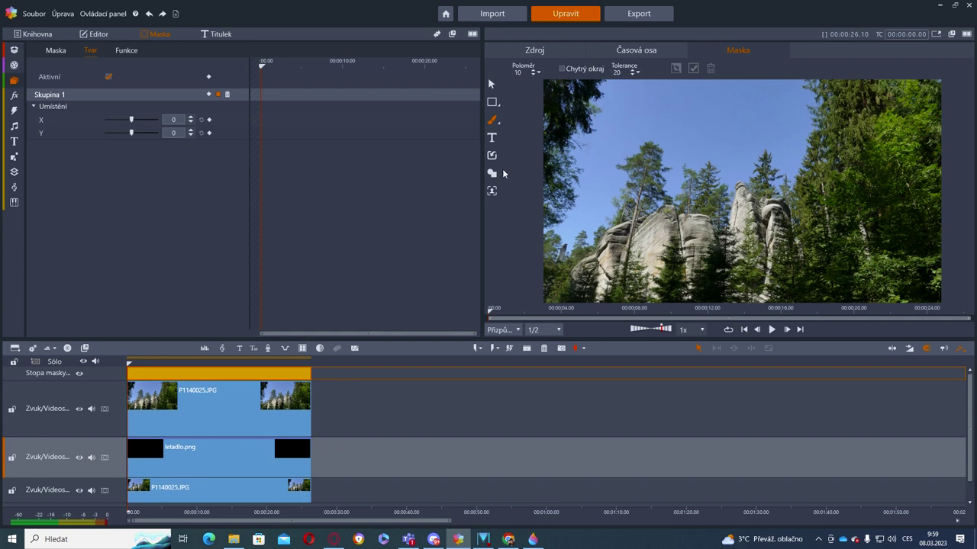
{"action": "left_click", "coordinate": [499, 124]}
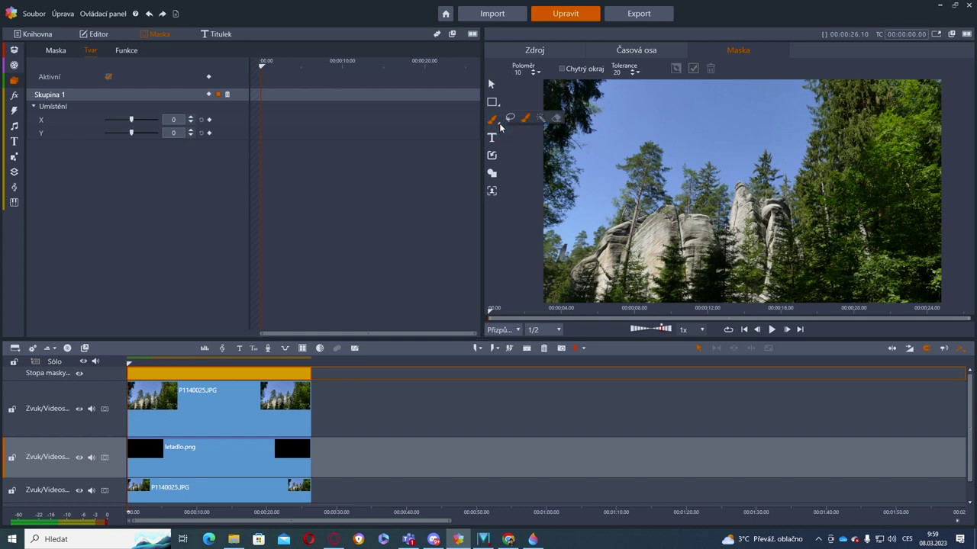
{"action": "left_click", "coordinate": [542, 119]}
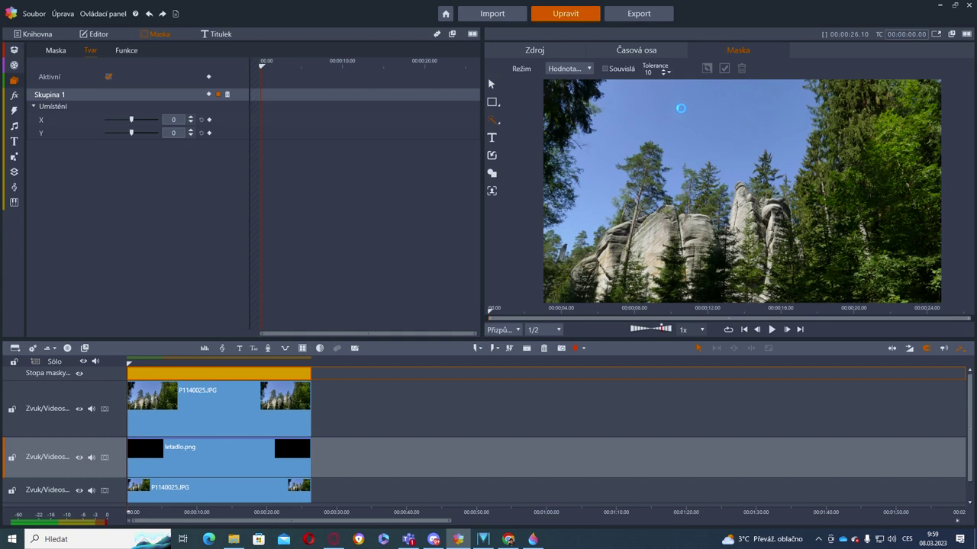
{"action": "left_click", "coordinate": [683, 109]}
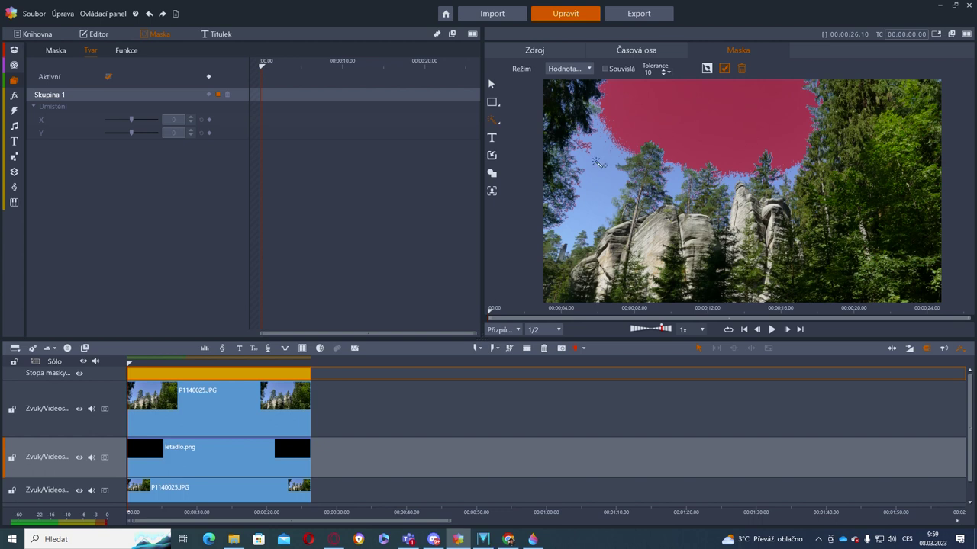
{"action": "left_click", "coordinate": [603, 155]}
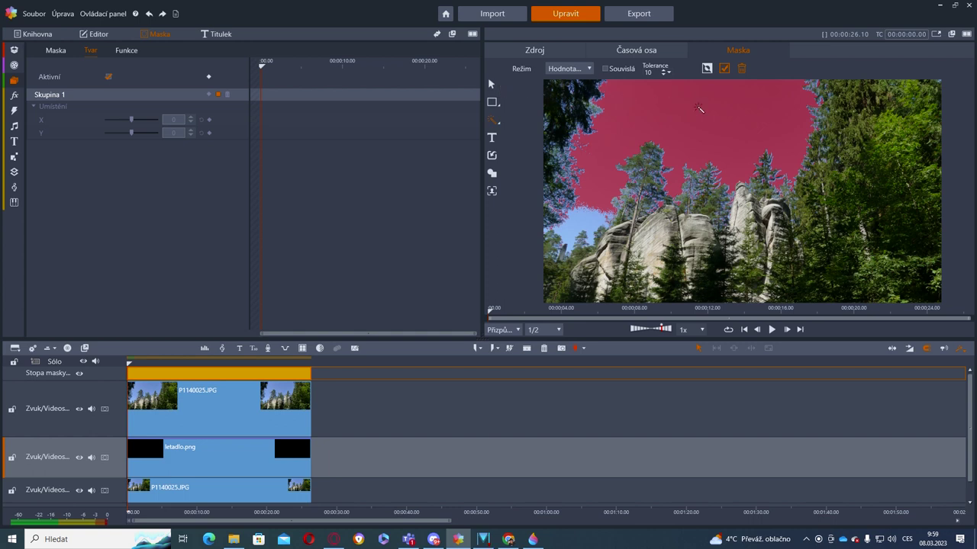
{"action": "left_click", "coordinate": [724, 71]}
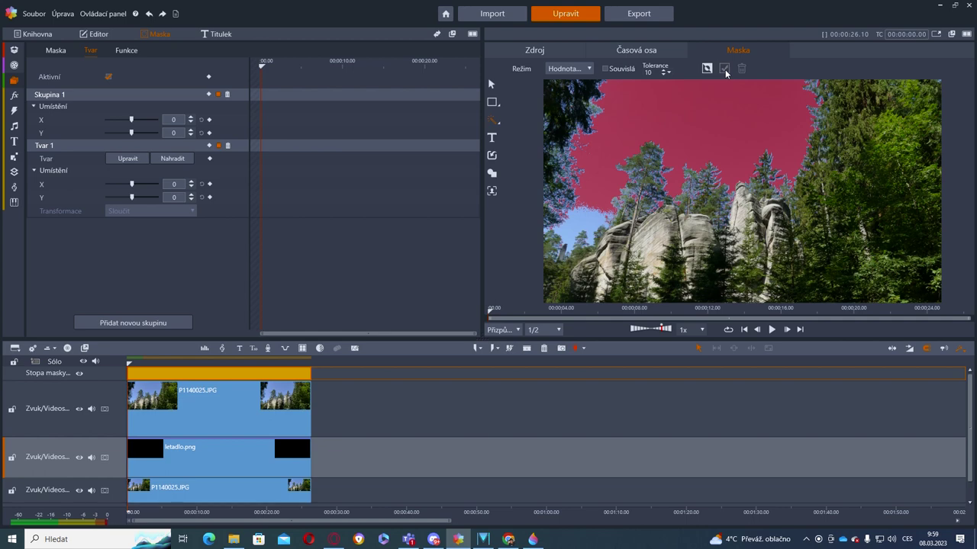
Set the sky mask's function to Krytí
{"action": "left_click", "coordinate": [135, 51]}
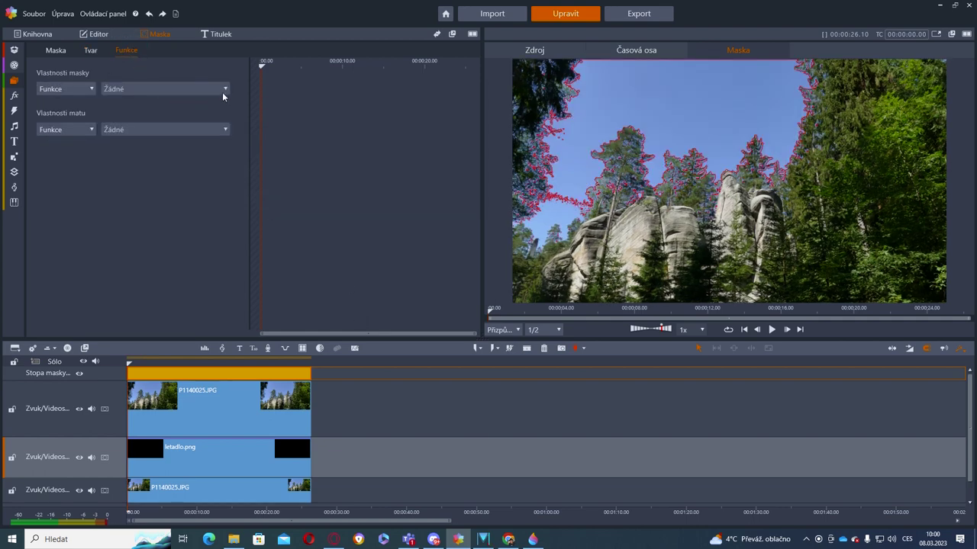
{"action": "left_click", "coordinate": [223, 89]}
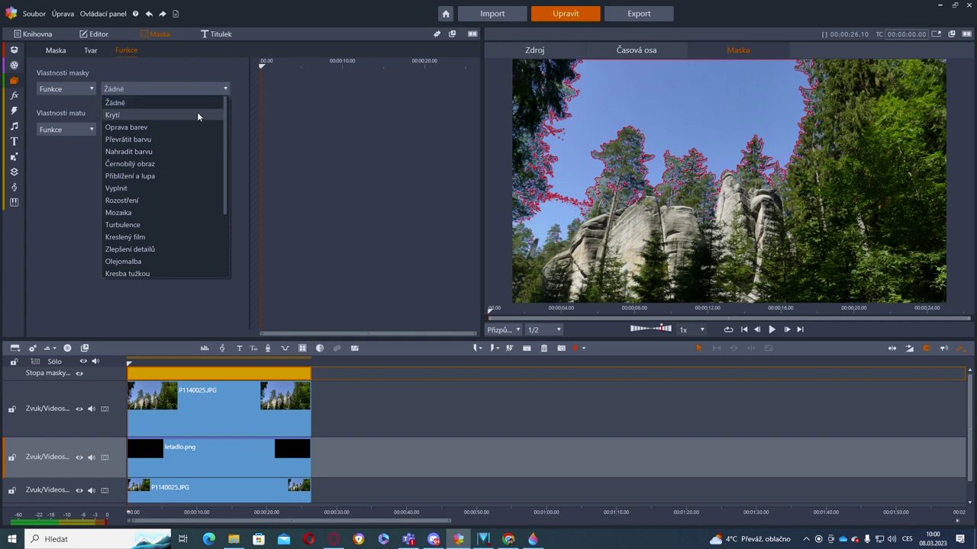
{"action": "left_click", "coordinate": [196, 113]}
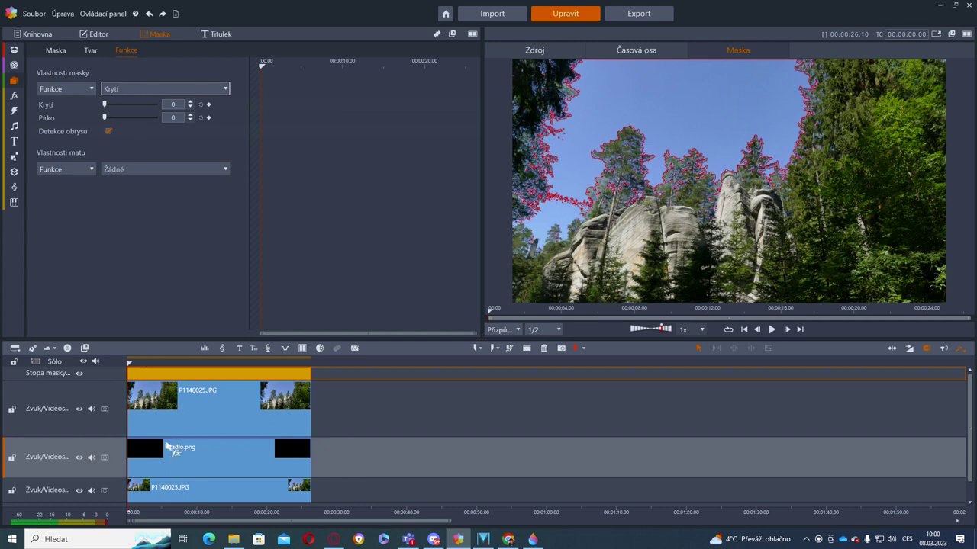
Play back the film to check the plane's flight behind the trees and rocks, and return to the start
{"action": "left_click", "coordinate": [182, 494]}
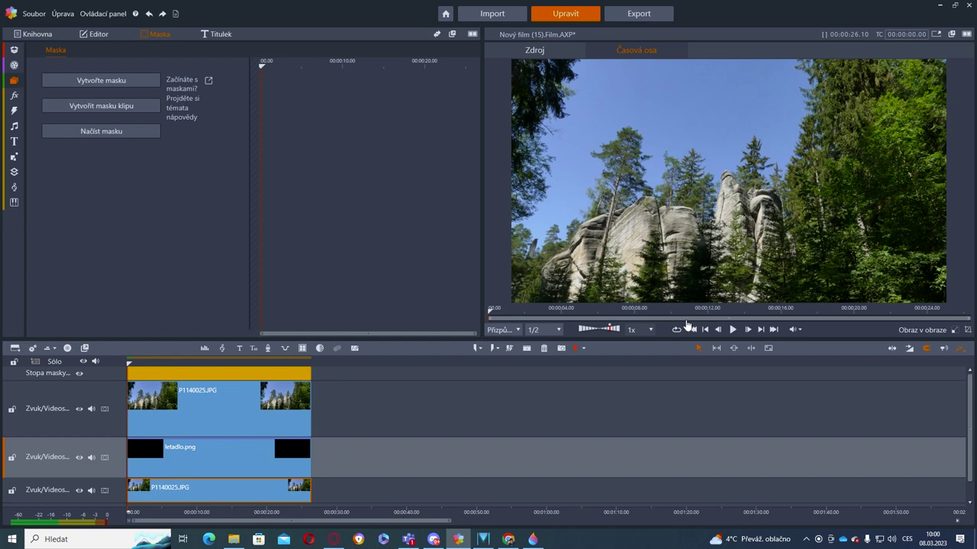
{"action": "left_click", "coordinate": [733, 329]}
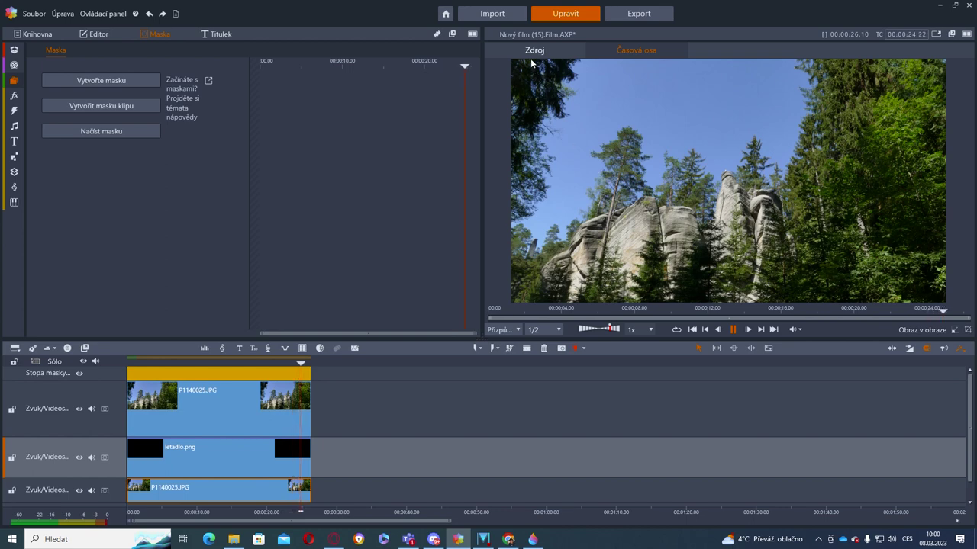
{"action": "left_click", "coordinate": [693, 329]}
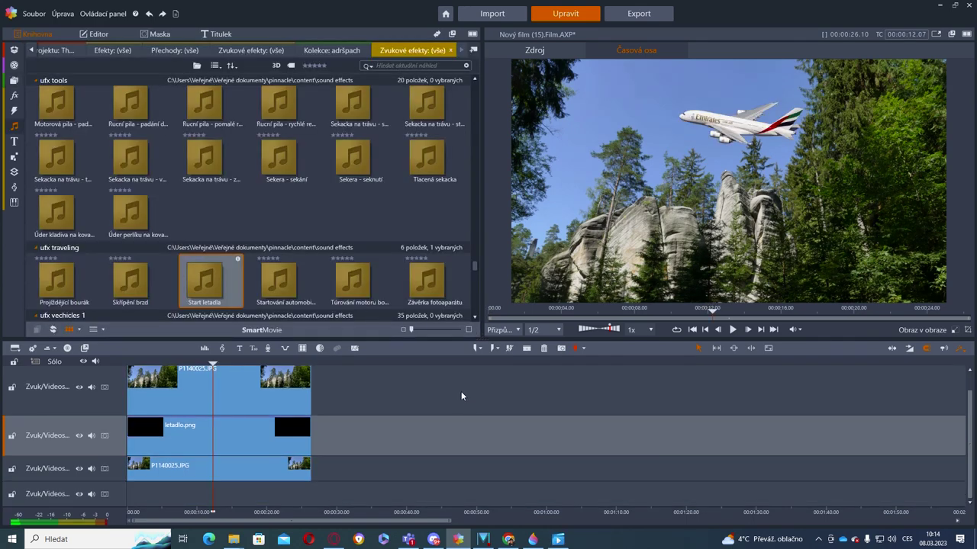
Search all sound effects in the library for "let" and browse the matching airplane sounds
{"action": "left_click", "coordinate": [14, 81]}
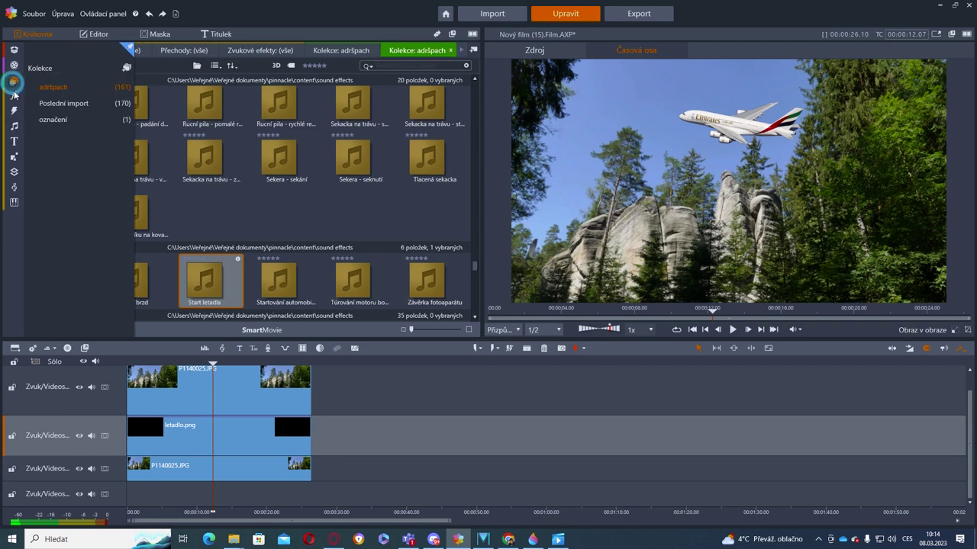
{"action": "mouse_move", "coordinate": [12, 122]}
{"action": "left_click", "coordinate": [15, 129]}
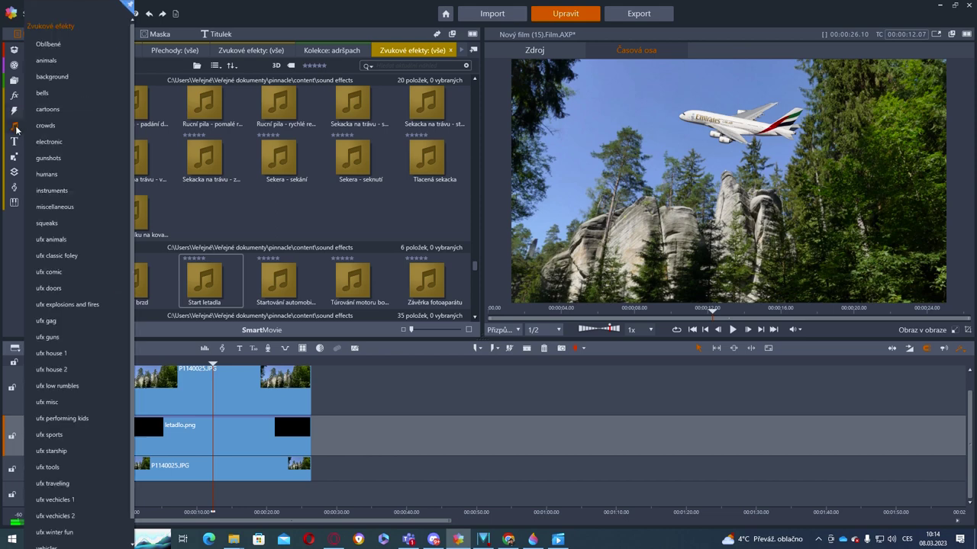
{"action": "left_click", "coordinate": [401, 67]}
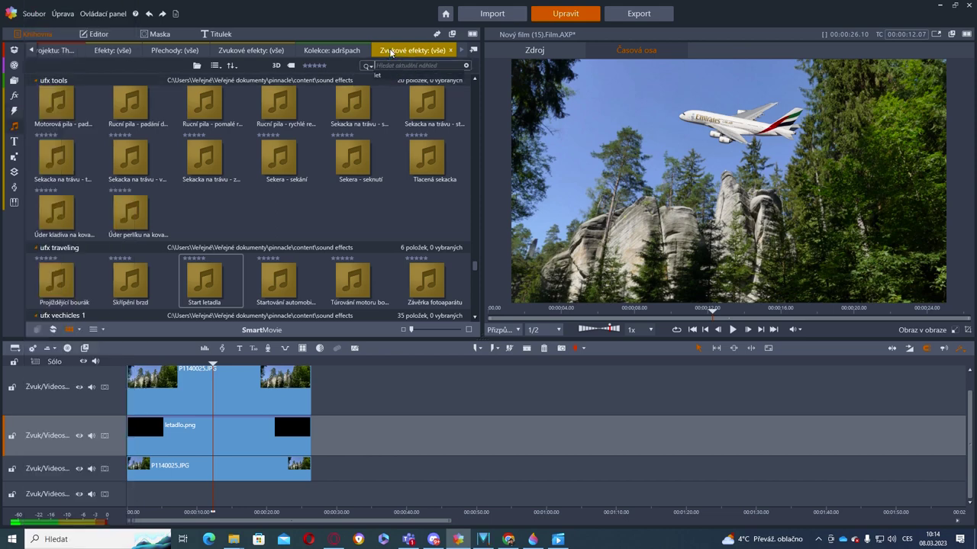
{"action": "type", "text": "let"}
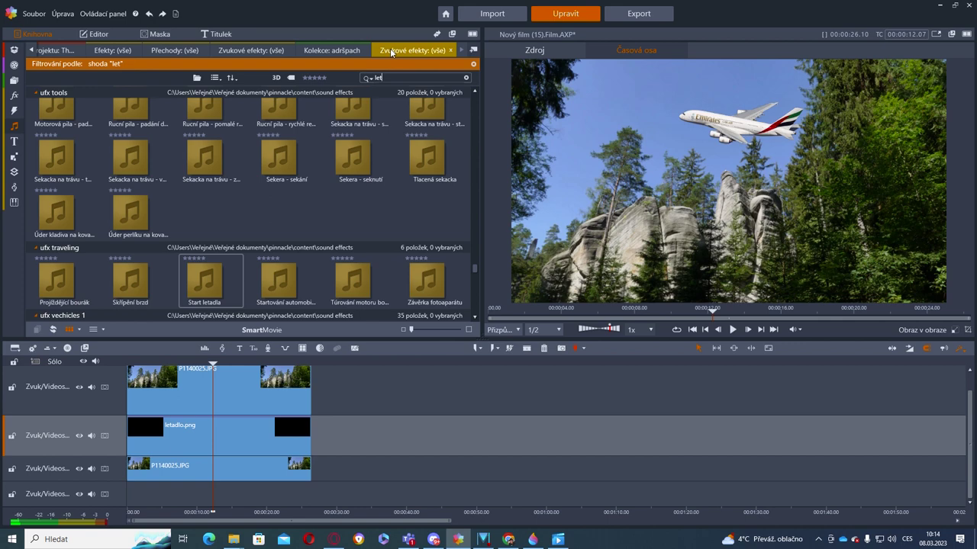
{"action": "scroll", "coordinate": [279, 214], "scroll_direction": "up", "scroll_amount": 3}
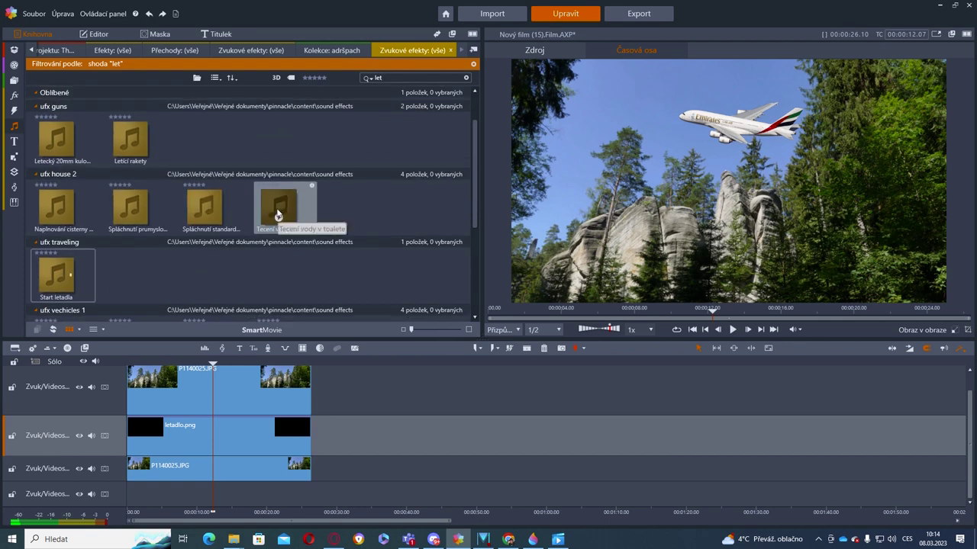
{"action": "scroll", "coordinate": [275, 211], "scroll_direction": "up", "scroll_amount": 1}
{"action": "scroll", "coordinate": [183, 214], "scroll_direction": "down", "scroll_amount": 3}
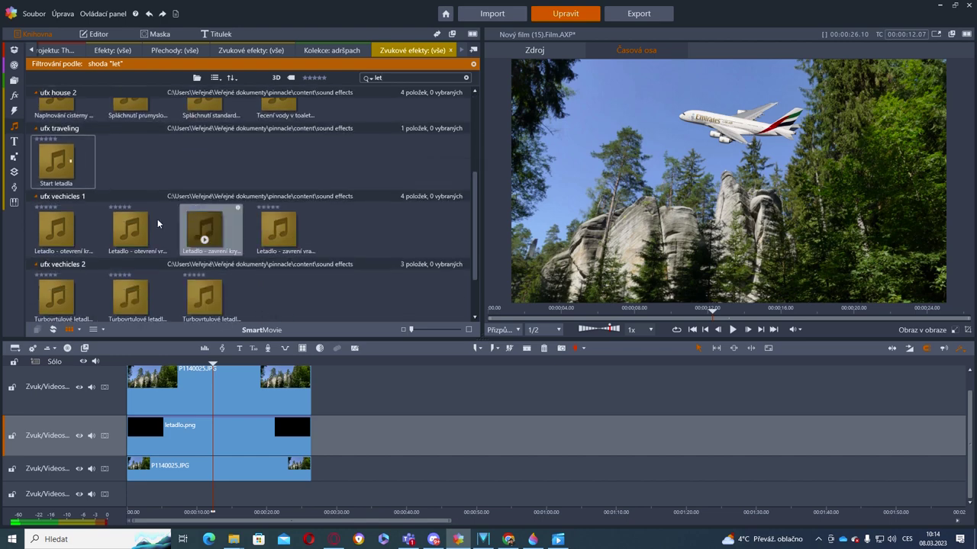
Preview the Start letadla sound and place it on the empty track below the lower P1140025.JPG at about 6 seconds
{"action": "left_click", "coordinate": [57, 171]}
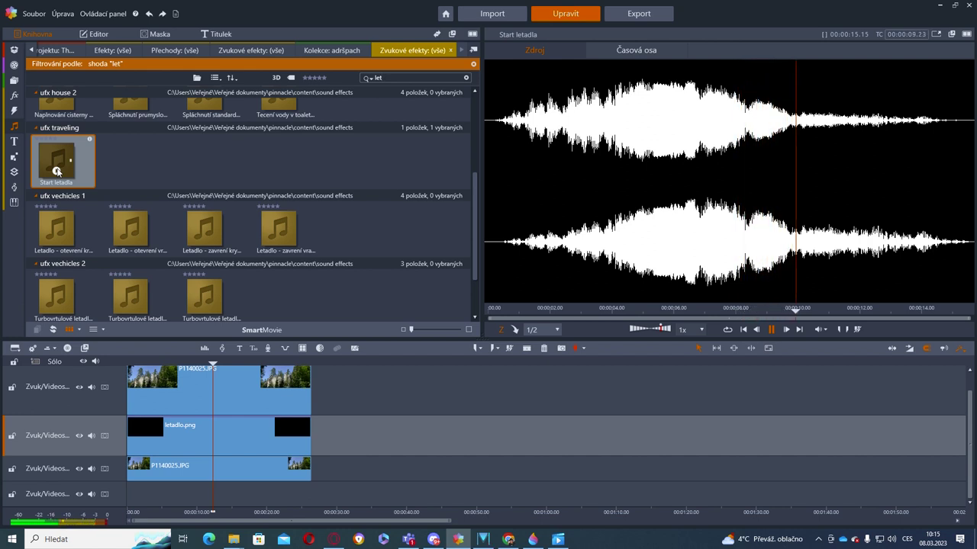
{"action": "left_click", "coordinate": [771, 330]}
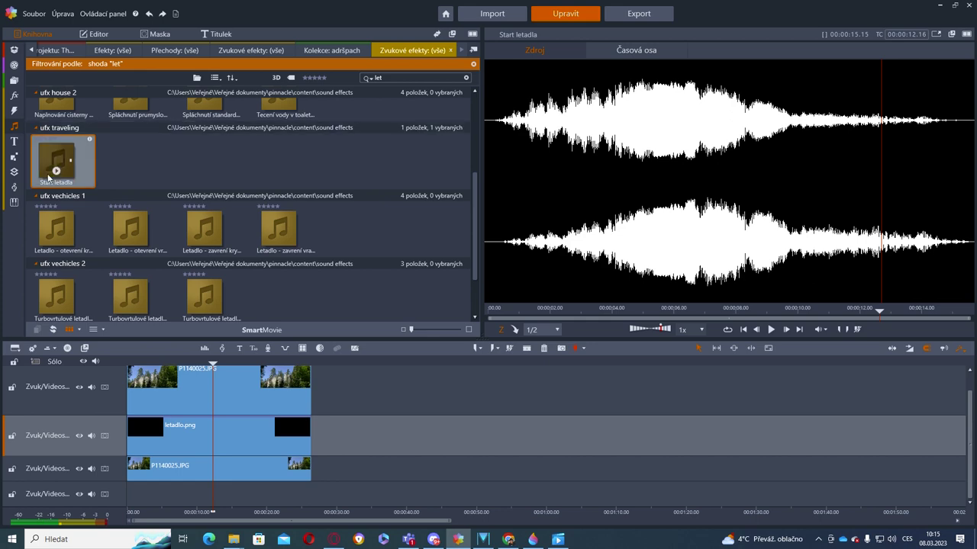
{"action": "left_click_drag", "start_coordinate": [60, 159], "coordinate": [175, 497]}
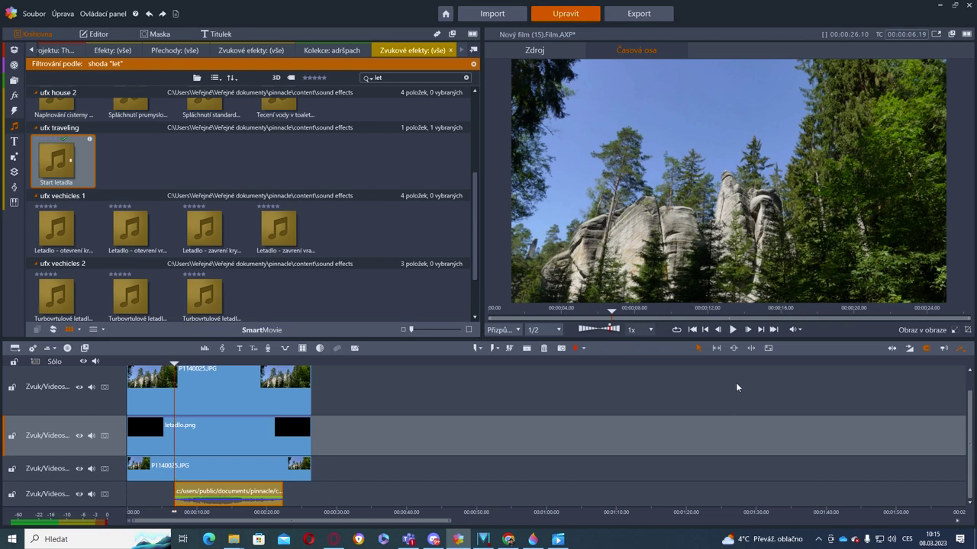
Play back the plane's flight together with the airplane sound, and return to the start of the timeline
{"action": "left_click", "coordinate": [733, 329]}
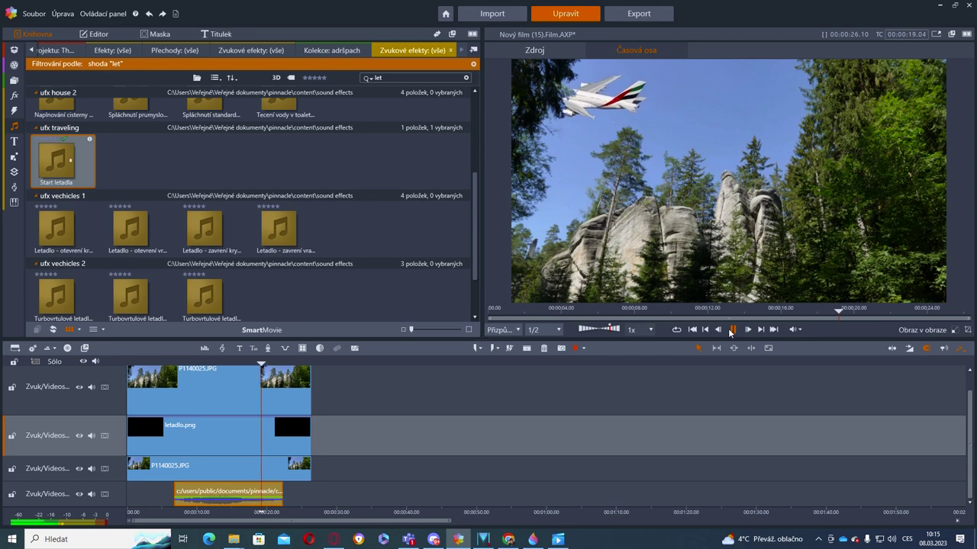
{"action": "left_click", "coordinate": [733, 330]}
{"action": "left_click_drag", "start_coordinate": [883, 309], "coordinate": [650, 309]}
{"action": "key", "text": "Home"}
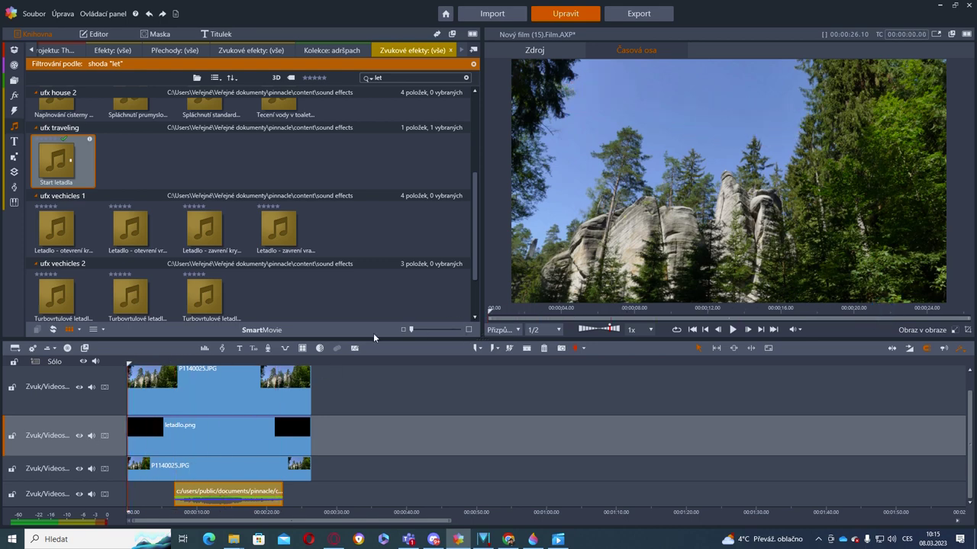
Show the audio mixer for the timeline tracks and access the panning control of the airplane sound's track
{"action": "left_click", "coordinate": [205, 348]}
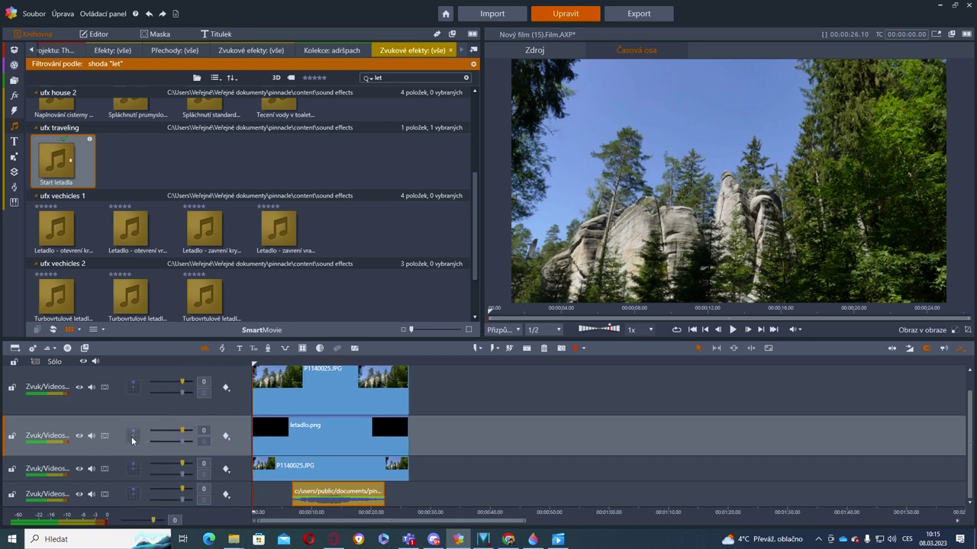
{"action": "left_click", "coordinate": [132, 494]}
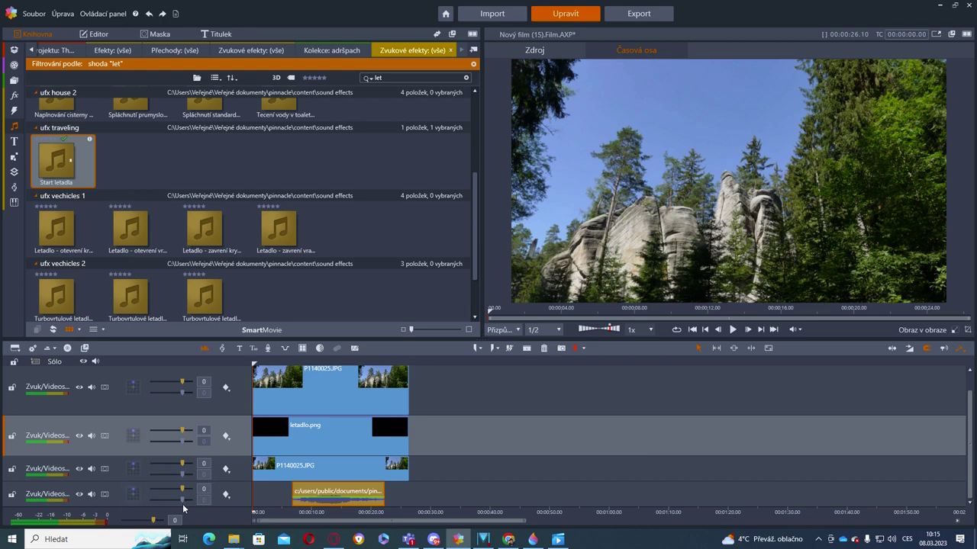